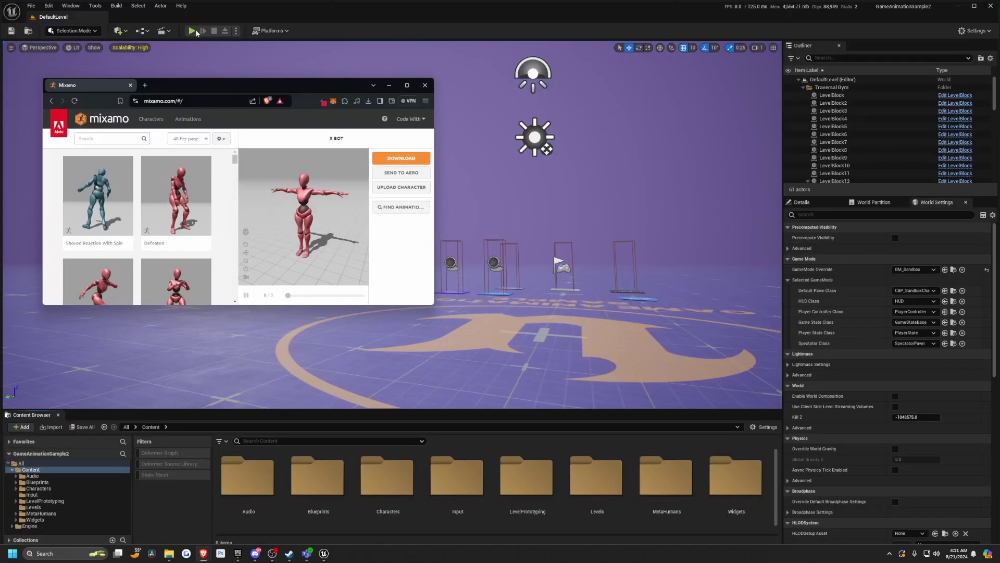
Step: Play-test the level by running the default mannequin character around in several directions, and stop the session
left_click(192, 31)
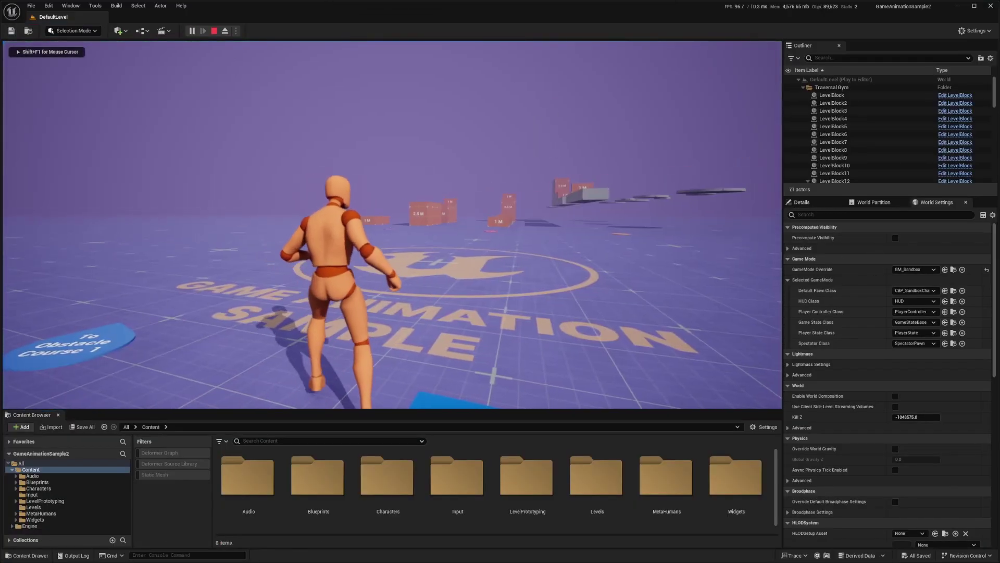
key("w")
key("s")
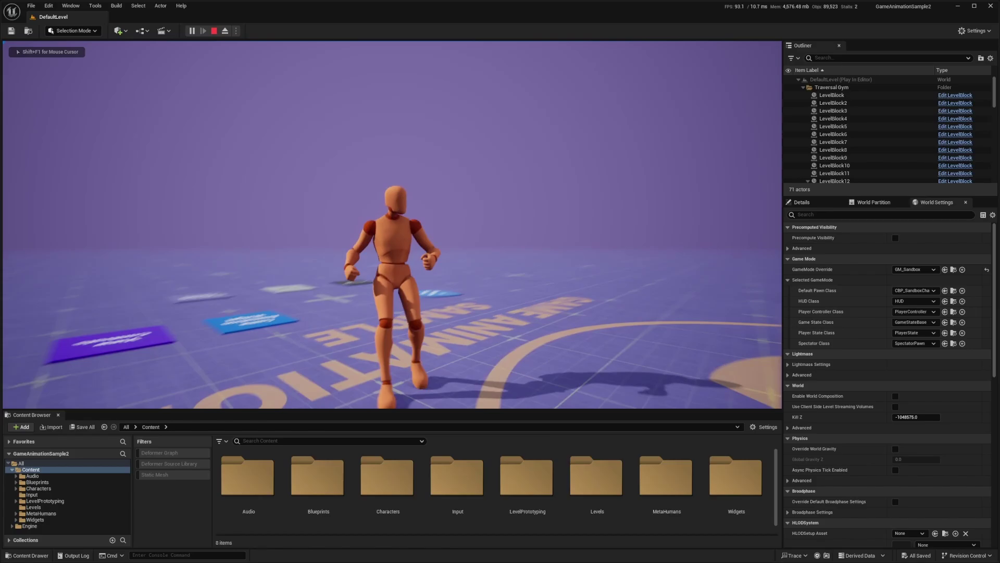
key("s")
key("a")
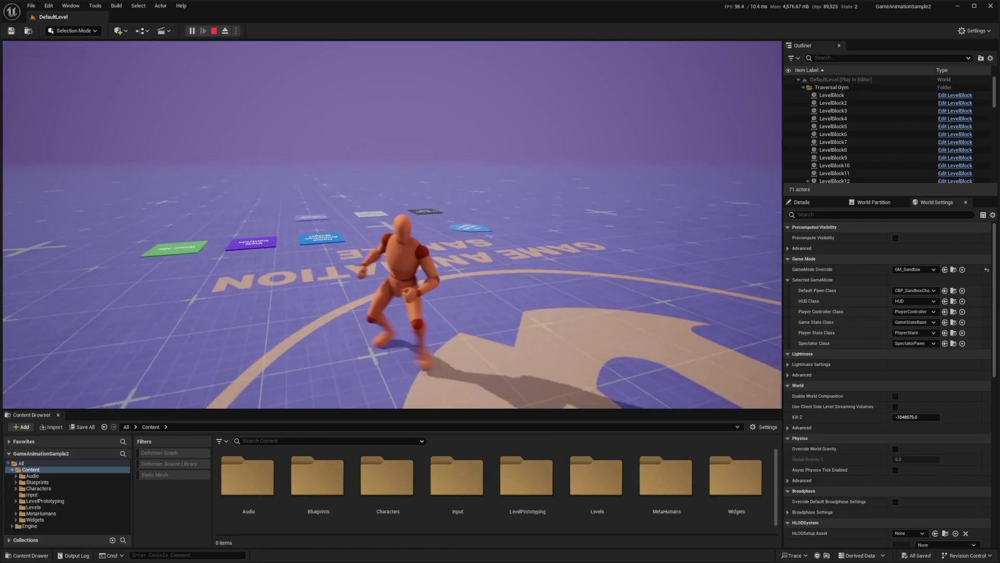
key("s")
key("d")
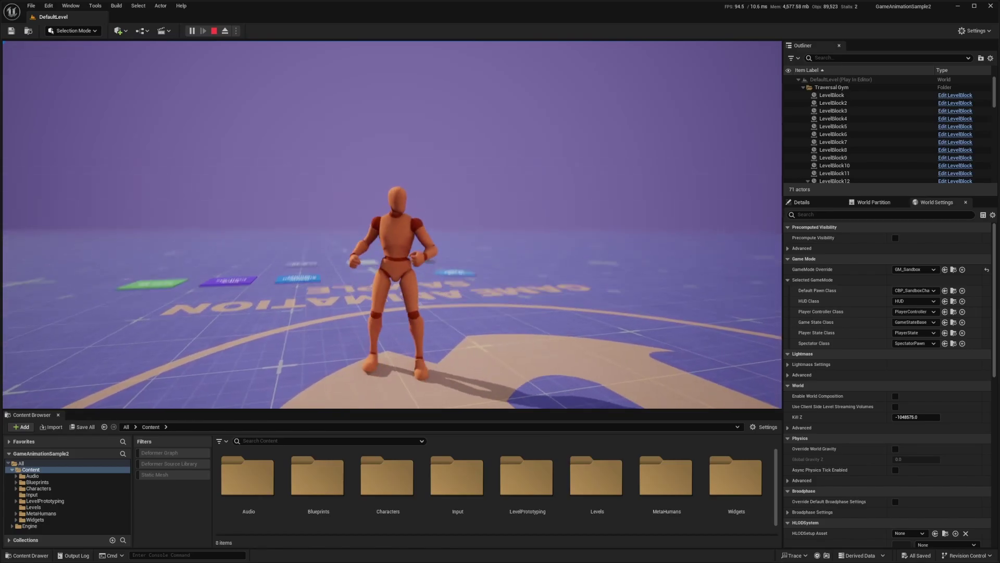
key("d")
key("Escape")
Step: Switch to the Mixamo website, maximize its window and search for "sword and shield"
key("alt+Tab")
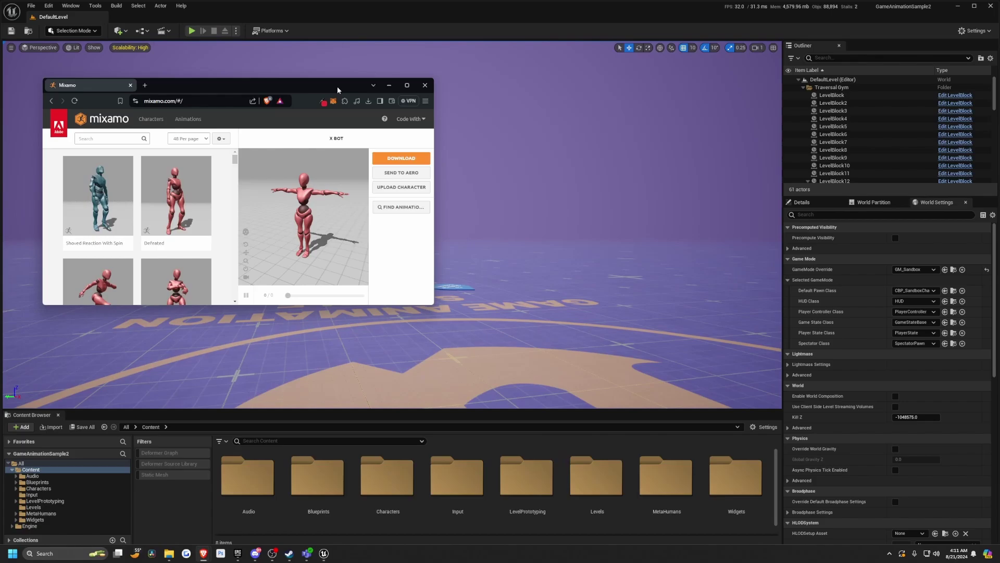
double_click(336, 86)
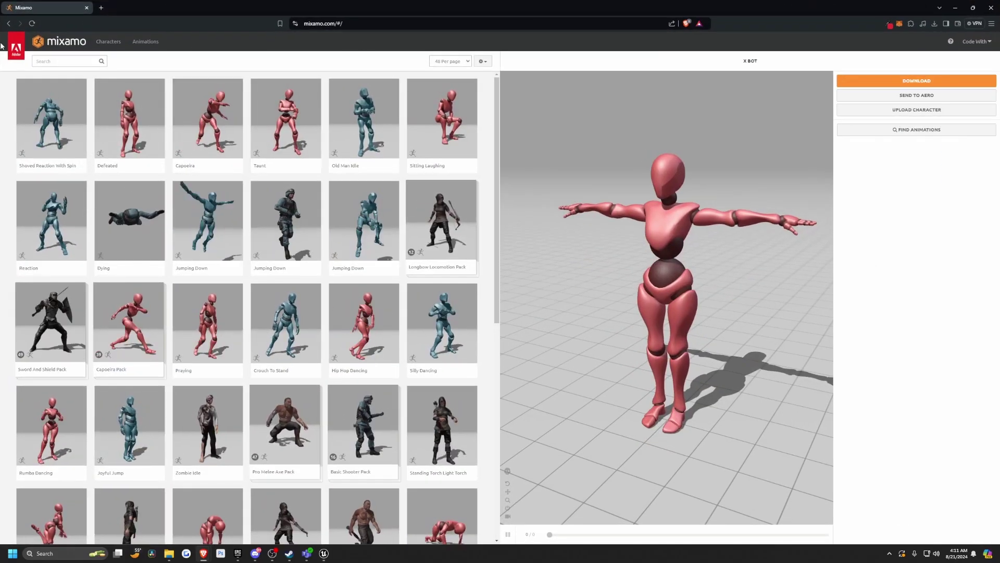
left_click(46, 59)
type("sword")
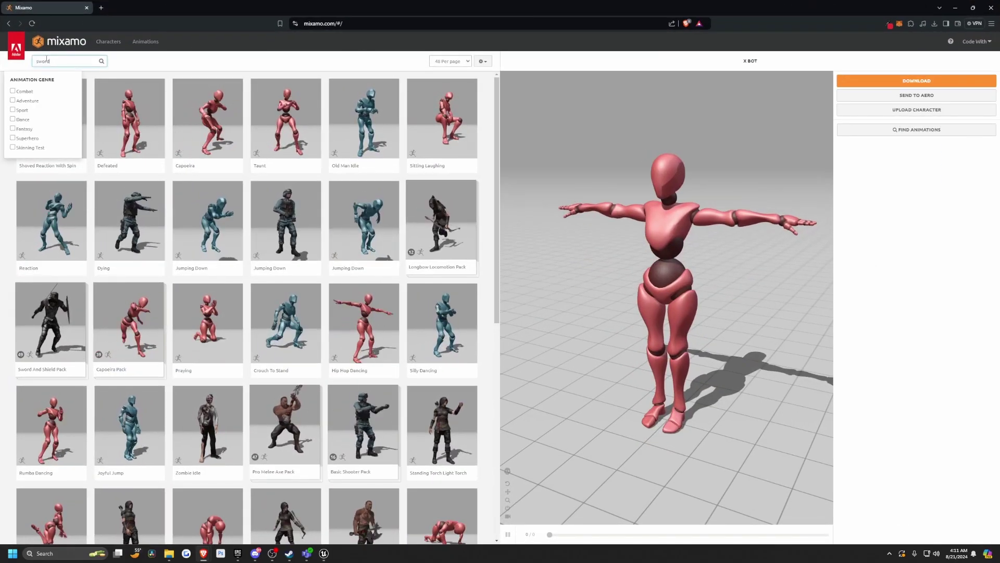
type(" and shield")
key("Return")
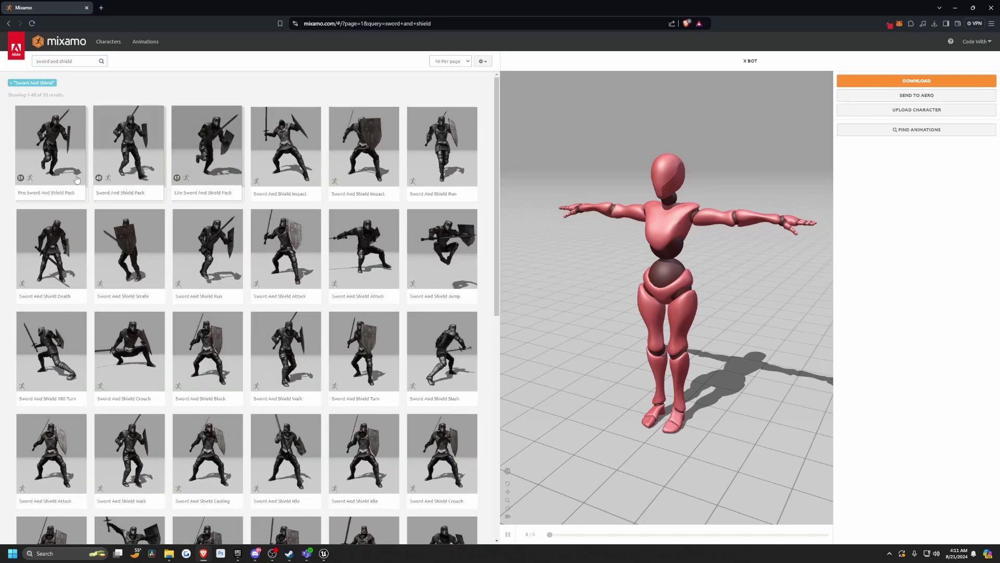
Step: Download the Pro Sword and Shield Pack for X Bot at 60 frames per second
left_click(77, 180)
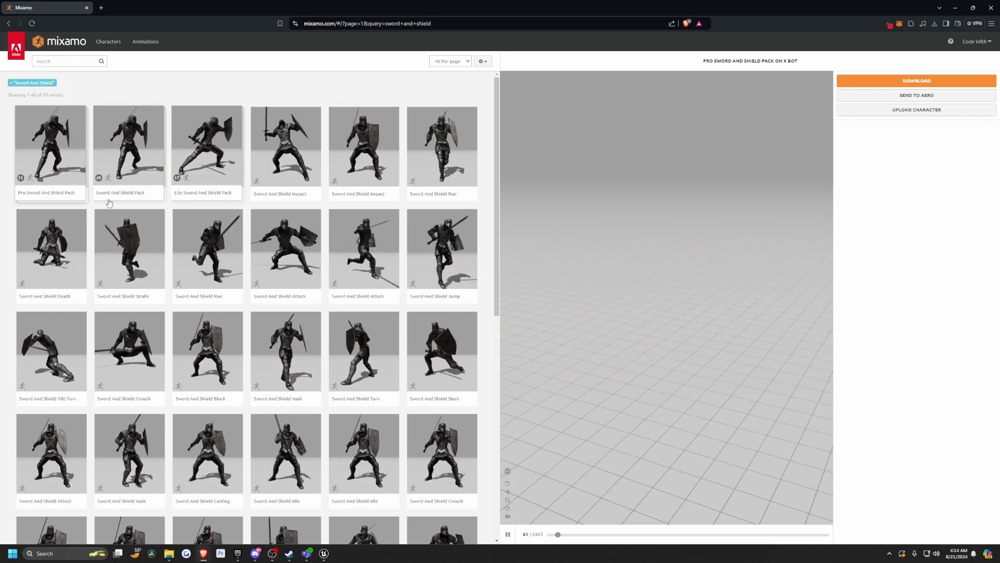
left_click(912, 83)
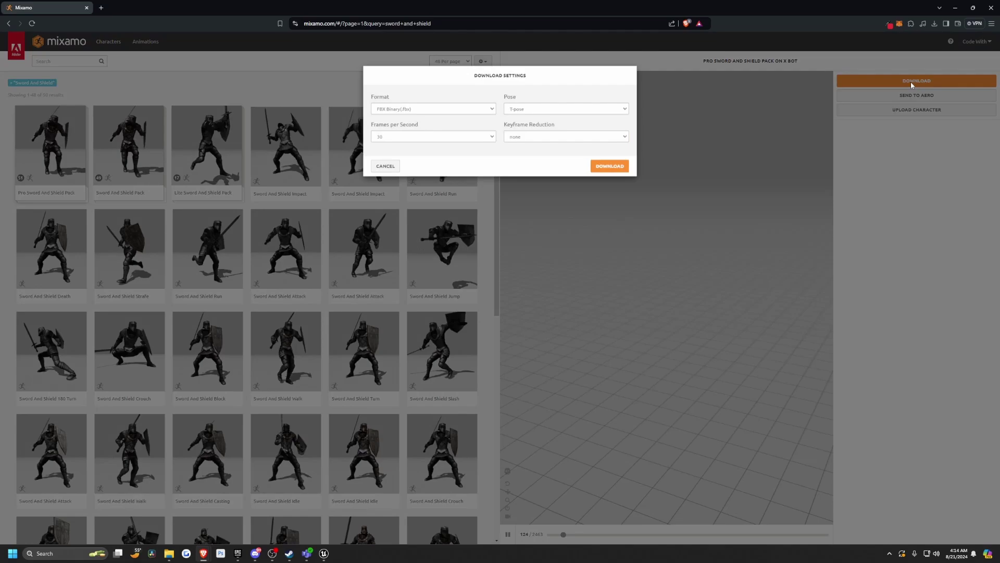
left_click(417, 138)
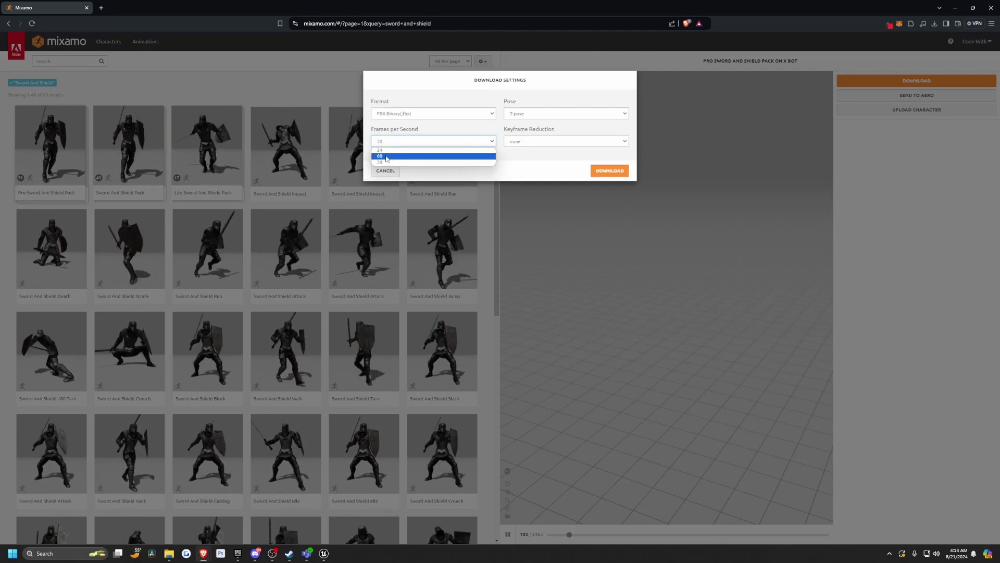
left_click(386, 156)
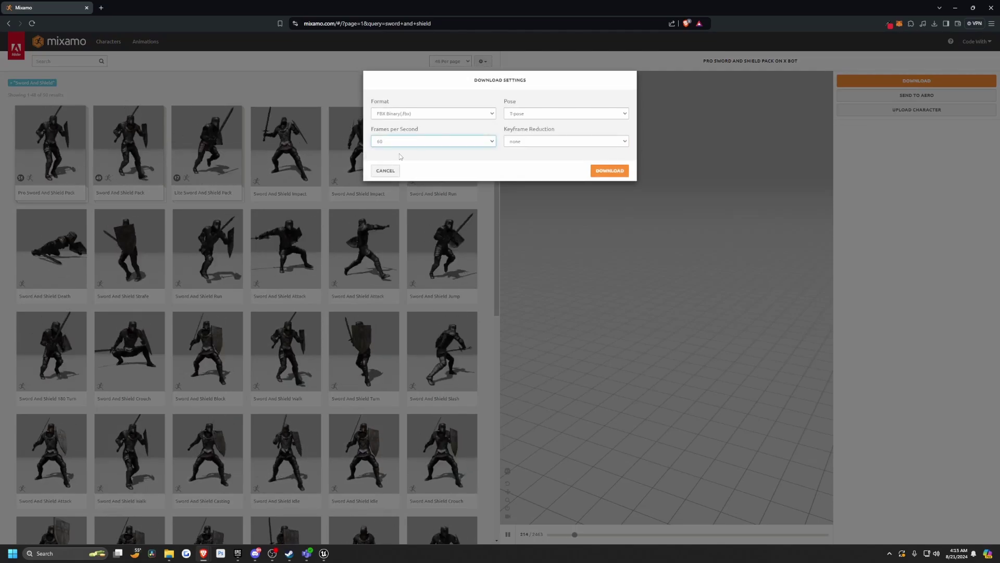
left_click(624, 177)
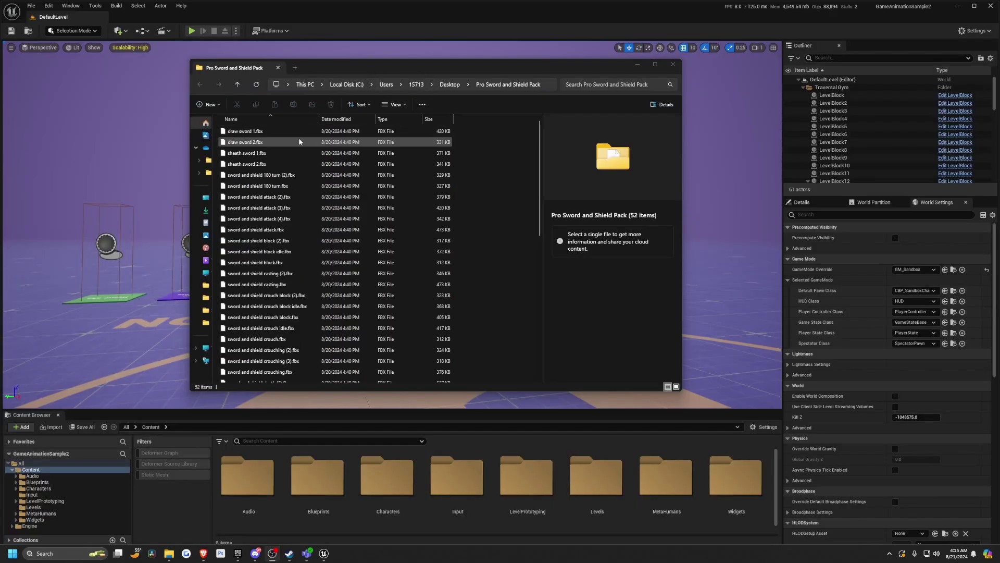
Step: Import X Bot.fbx from the Pro Sword and Shield Pack folder into Unreal's Content folder and dismiss the message log
scroll(287, 207, "down", 10)
left_click(241, 377)
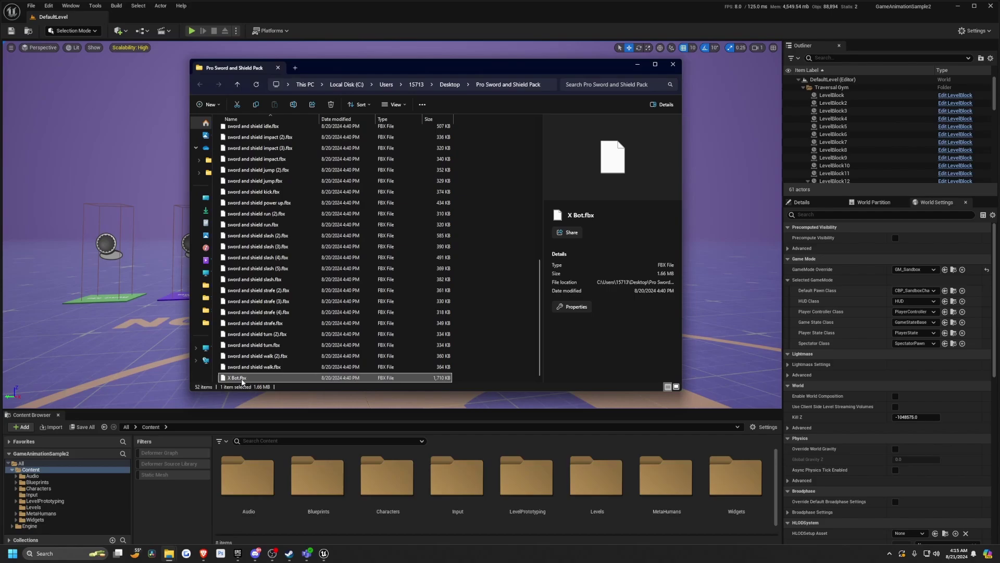
left_click_drag(373, 63, 342, 56)
left_click_drag(454, 409, 458, 327)
key("alt+Tab")
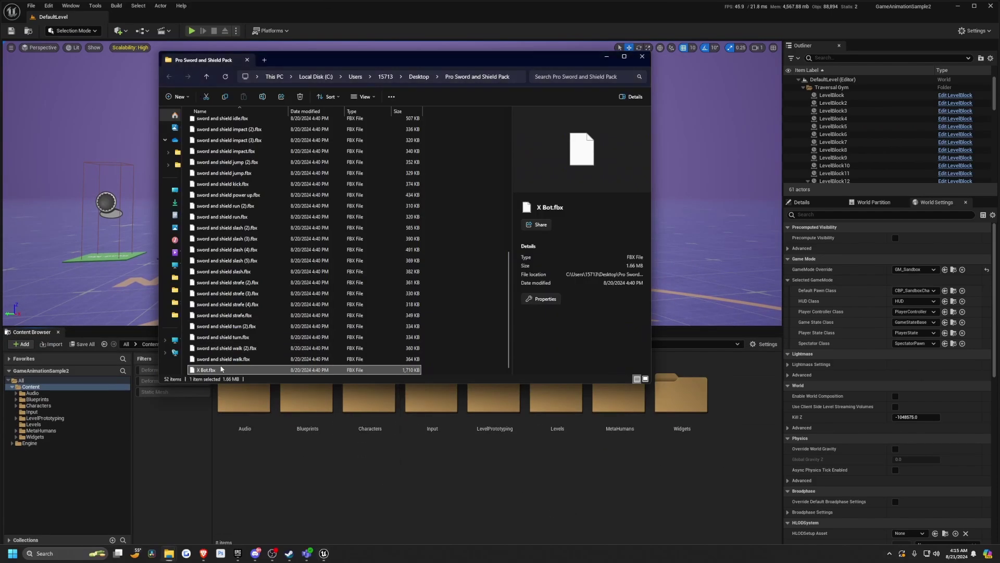
left_click_drag(205, 371, 302, 469)
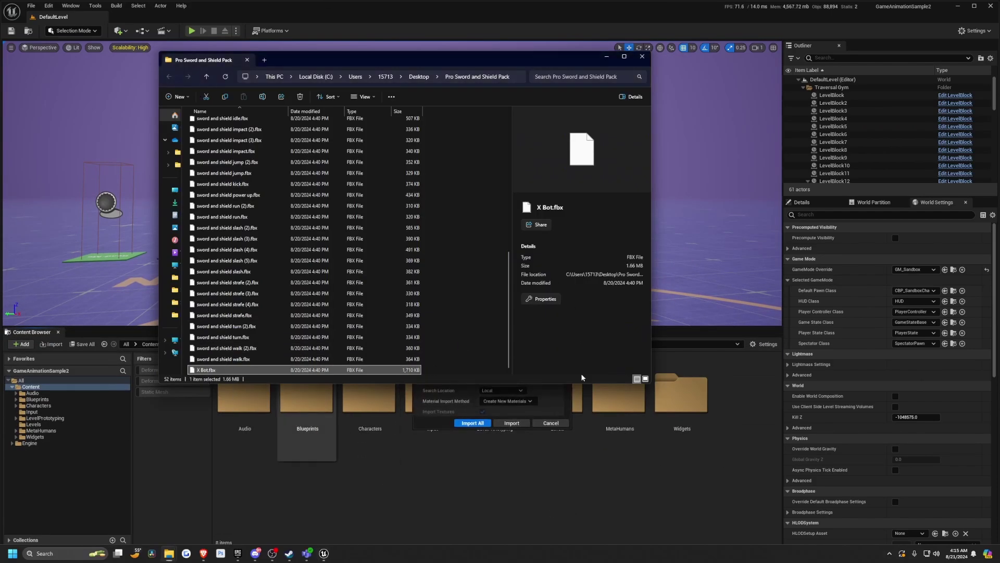
left_click(477, 425)
left_click(472, 423)
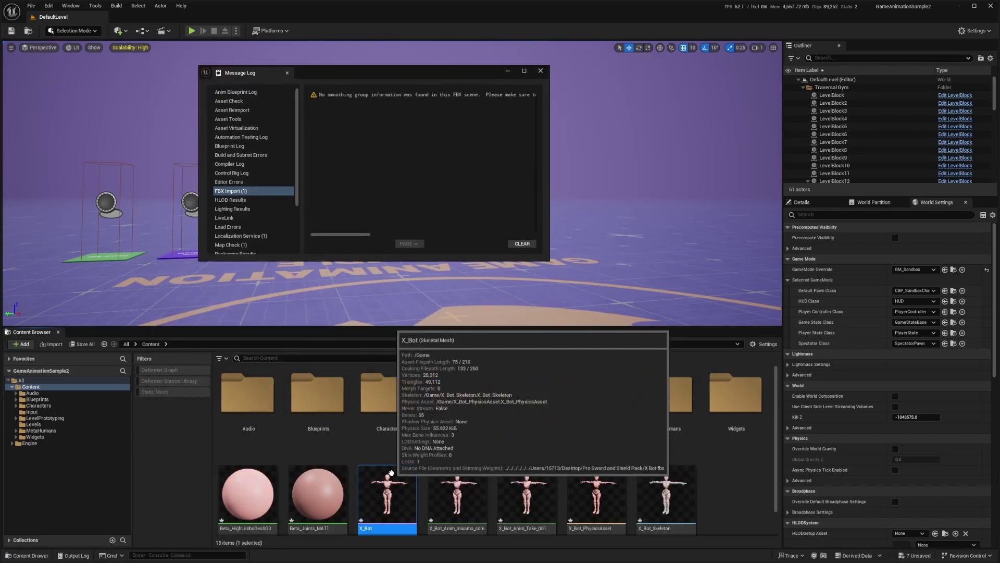
left_click(540, 71)
scroll(735, 486, "down", 1)
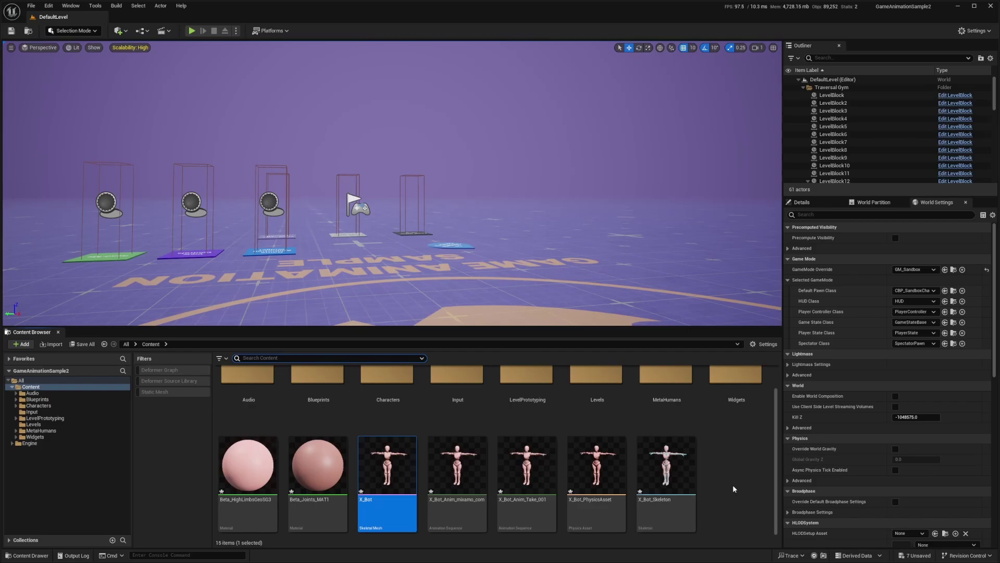
Step: Import all the pack's animation FBX files, from draw sword 1 to sword and shield walk, onto X_Bot_Skeleton
left_click(734, 487)
key("alt+Tab")
left_click(334, 359)
scroll(292, 261, "up", 10)
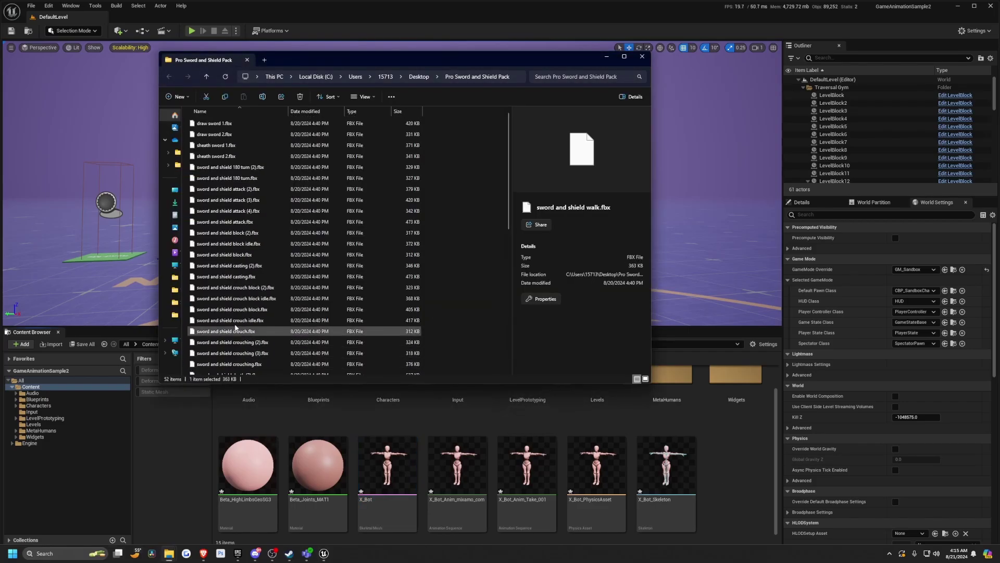
left_click(211, 125, "shift")
left_click_drag(484, 321, 715, 485)
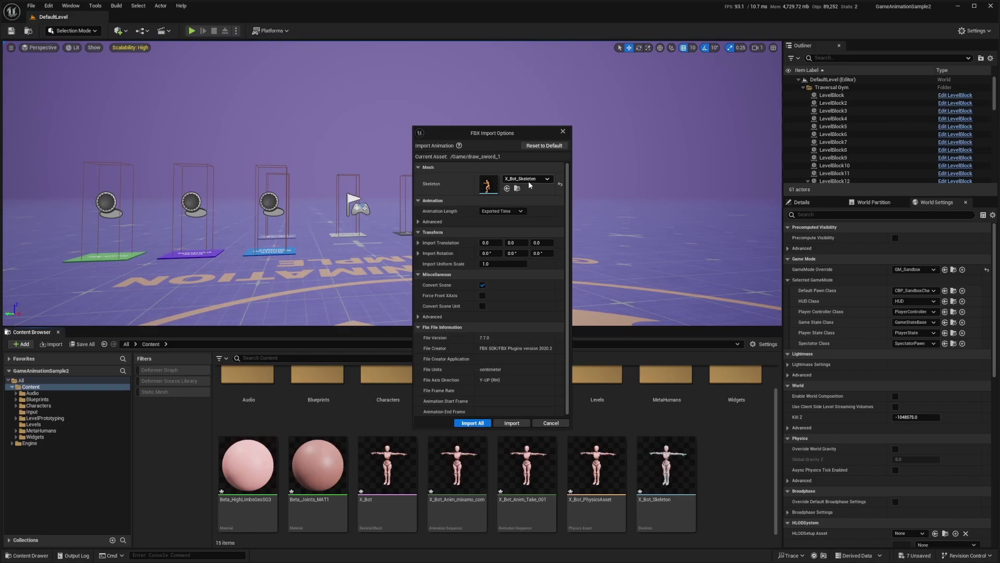
left_click(471, 423)
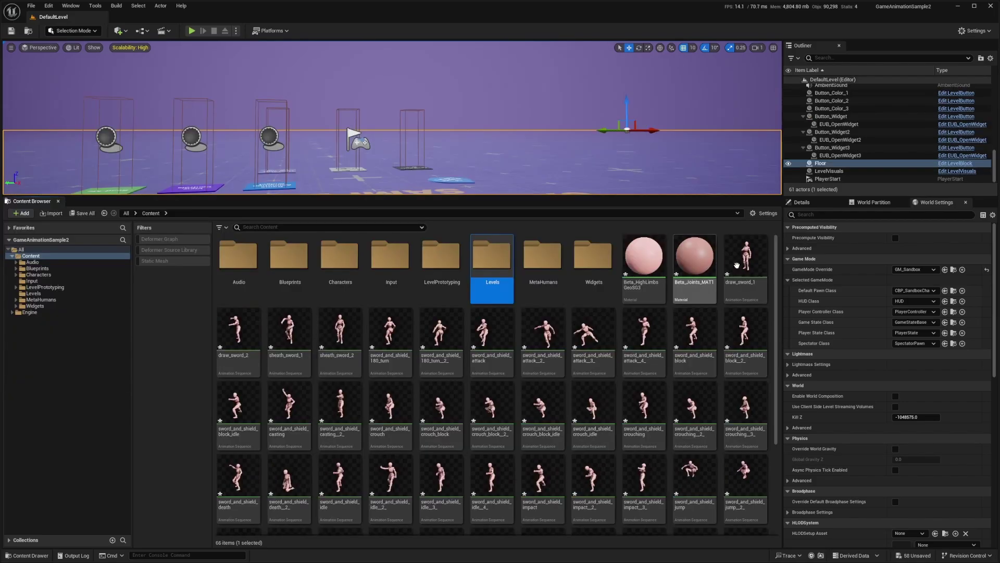
Step: Select the imported animation sequences from draw_sword_1 through sword_and_shield_walk_2 and start Retarget Animations on them
left_click_drag(737, 265, 621, 364)
scroll(382, 361, "down", 3)
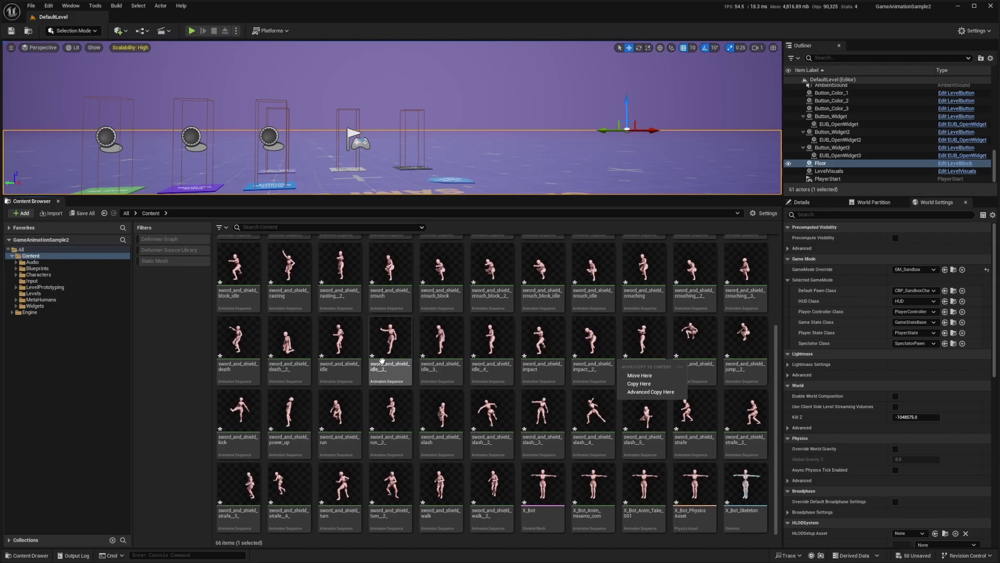
left_click(492, 489, "shift")
right_click(492, 487)
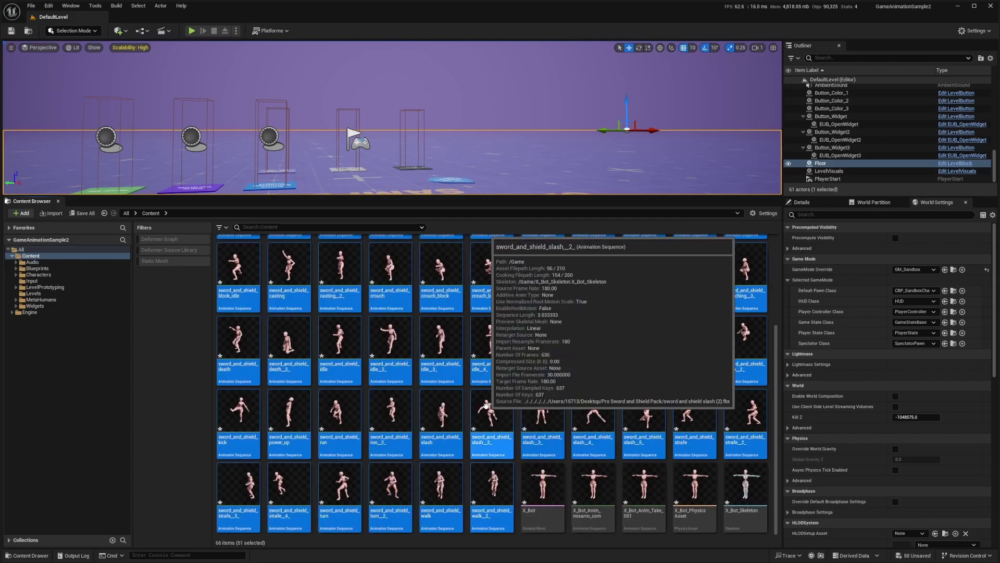
mouse_move(536, 166)
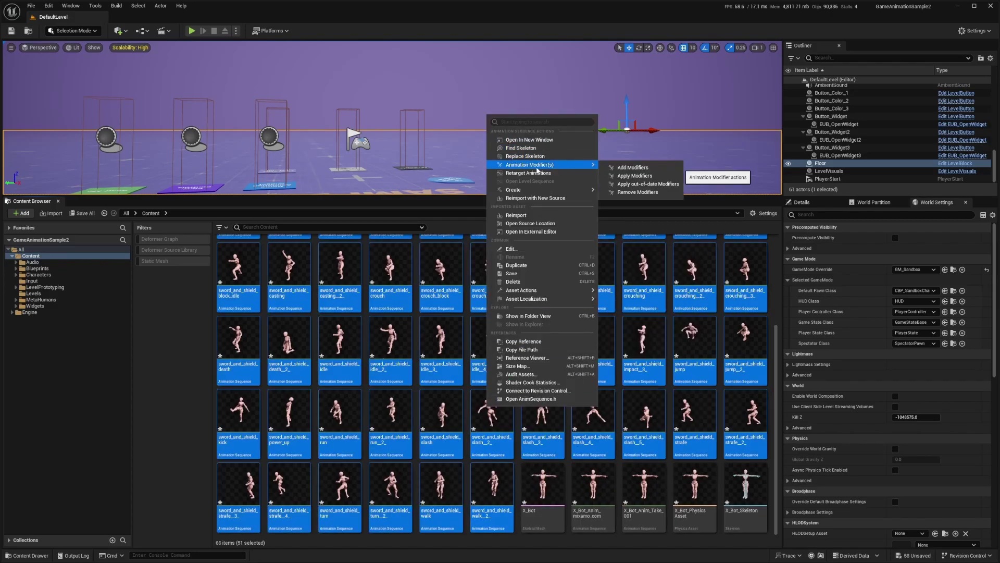
left_click(537, 174)
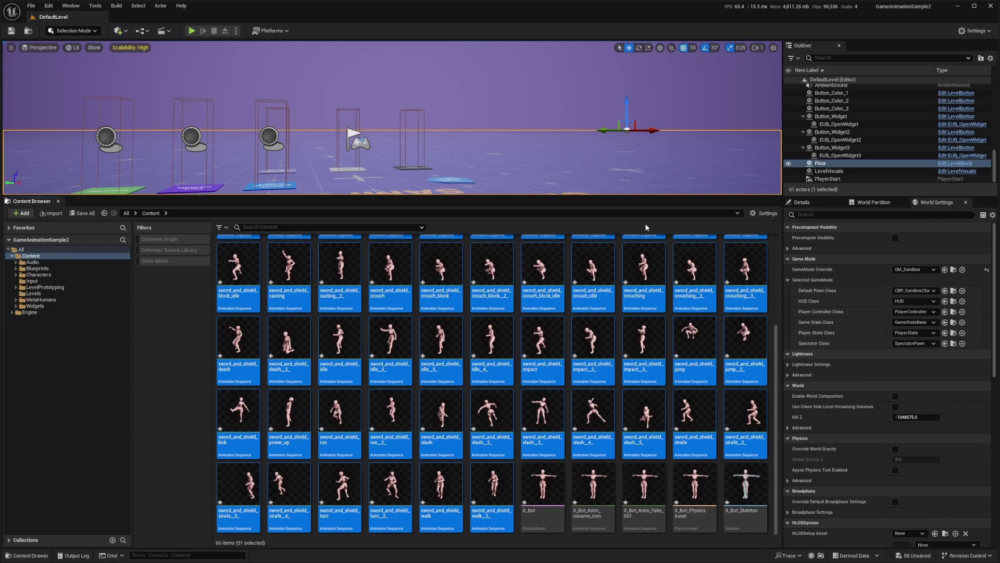
Step: Set the retargeting target skeletal mesh to SKM_UEFN_Mannequin and maximize the Retarget Animations window
left_click(692, 188)
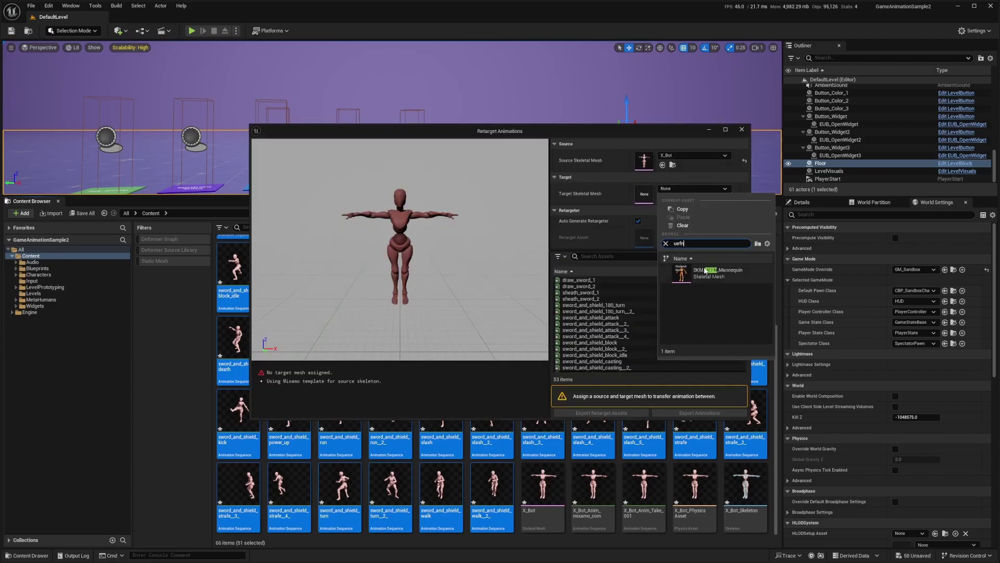
left_click(704, 271)
double_click(648, 136)
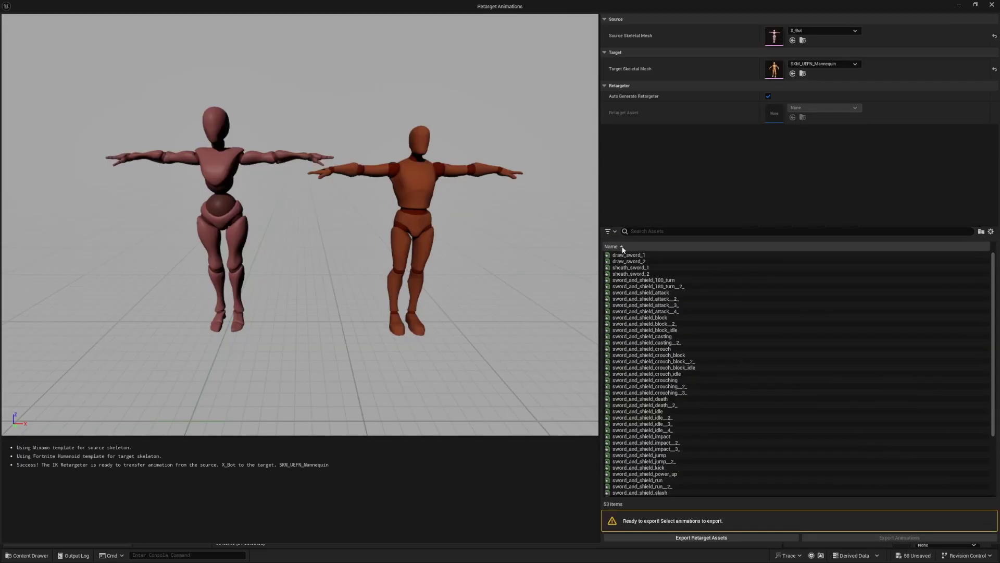
Step: Select every animation in the retarget list
left_click(659, 256)
scroll(678, 406, "down", 4)
key("ctrl+a")
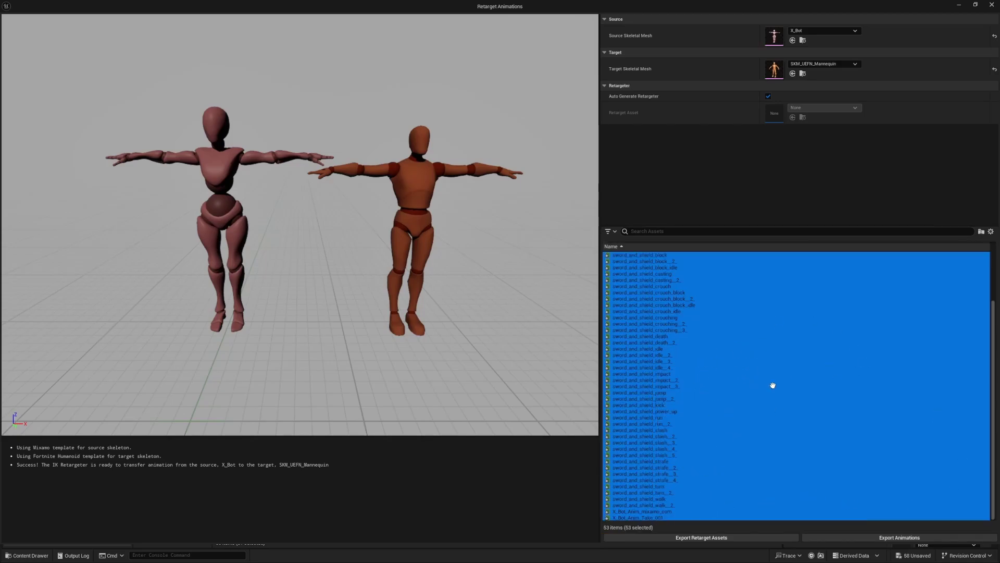
Step: Preview the block idle, casting, crouch block, kick and power up animations on both characters to compare source and target
scroll(531, 306, "up", 8)
key("f")
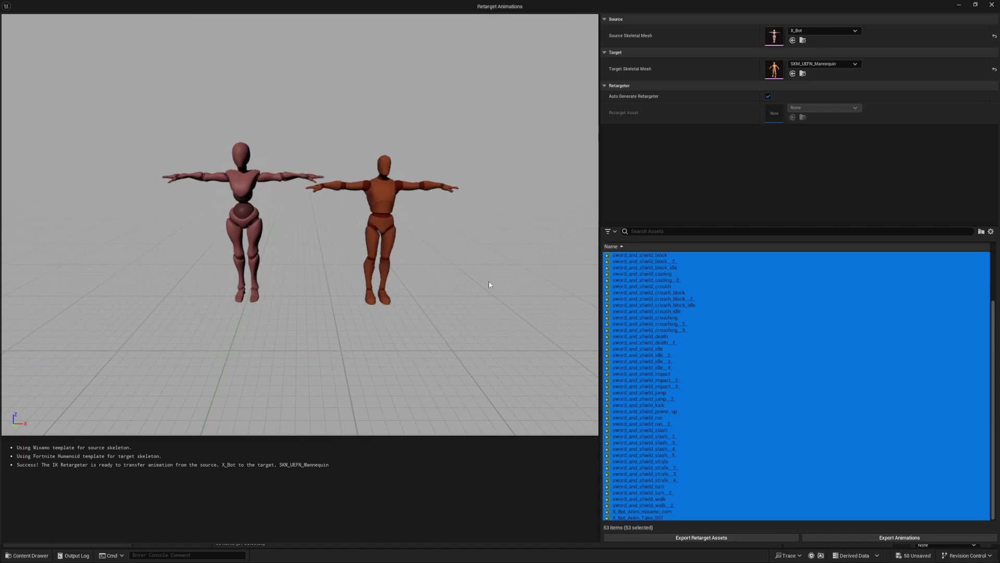
left_click(660, 266)
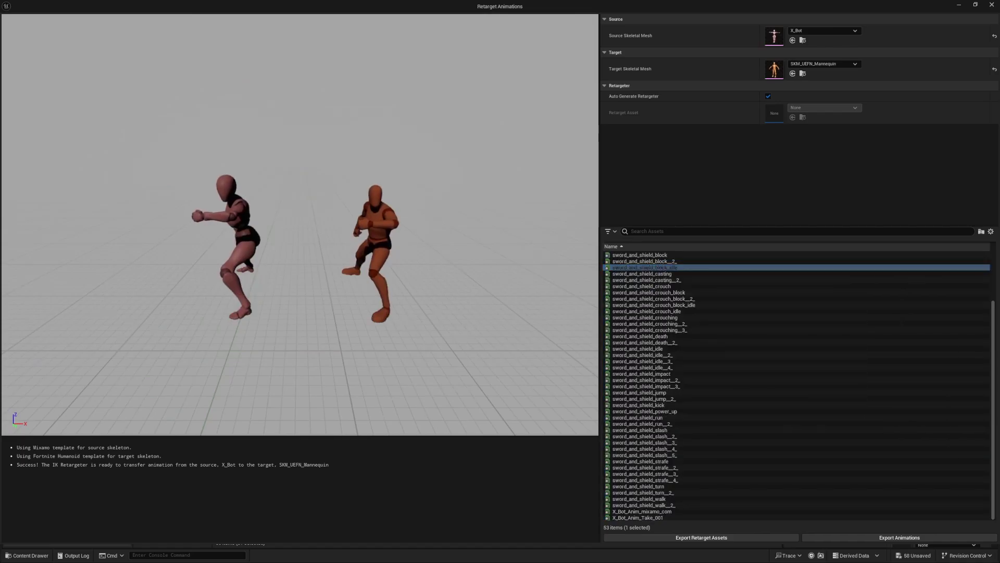
right_click_drag(299, 224, 209, 224)
left_click(676, 280)
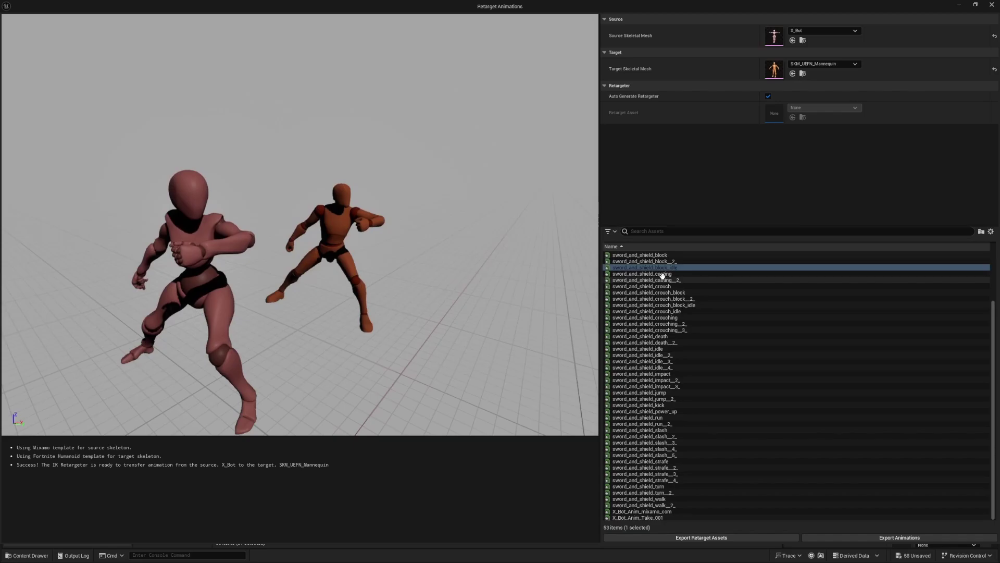
left_click(672, 292)
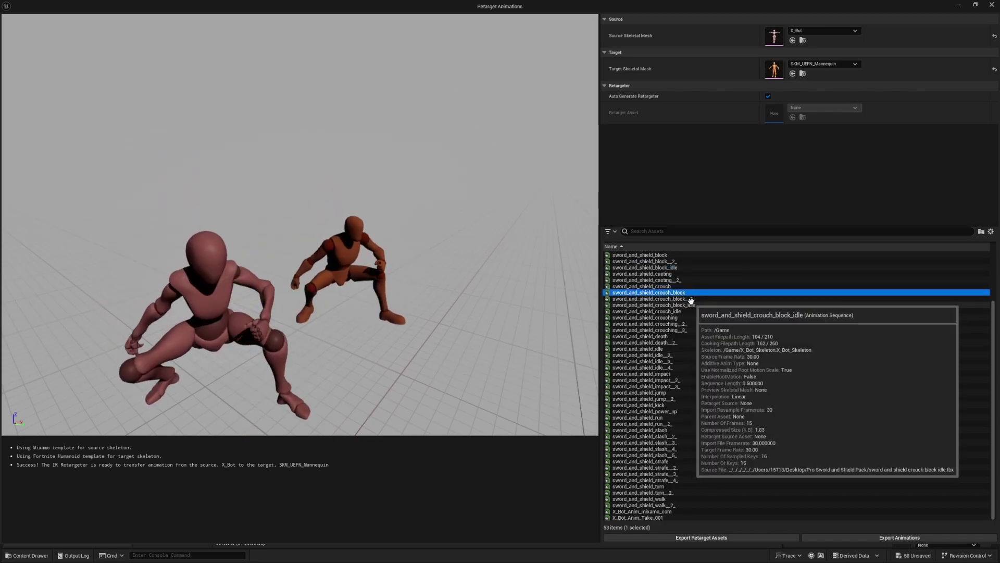
left_click(665, 405)
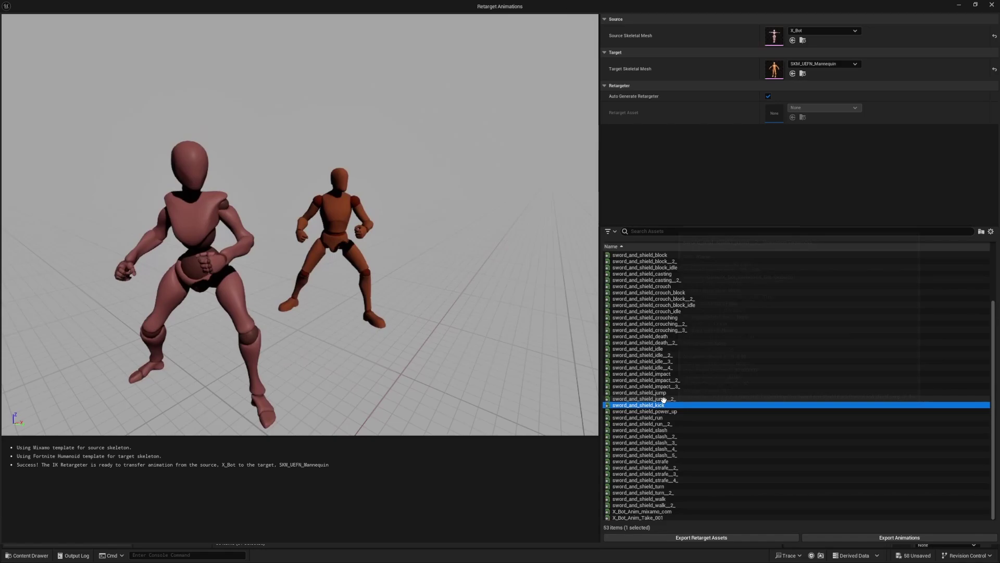
left_click(662, 412)
scroll(645, 261, "up", 4)
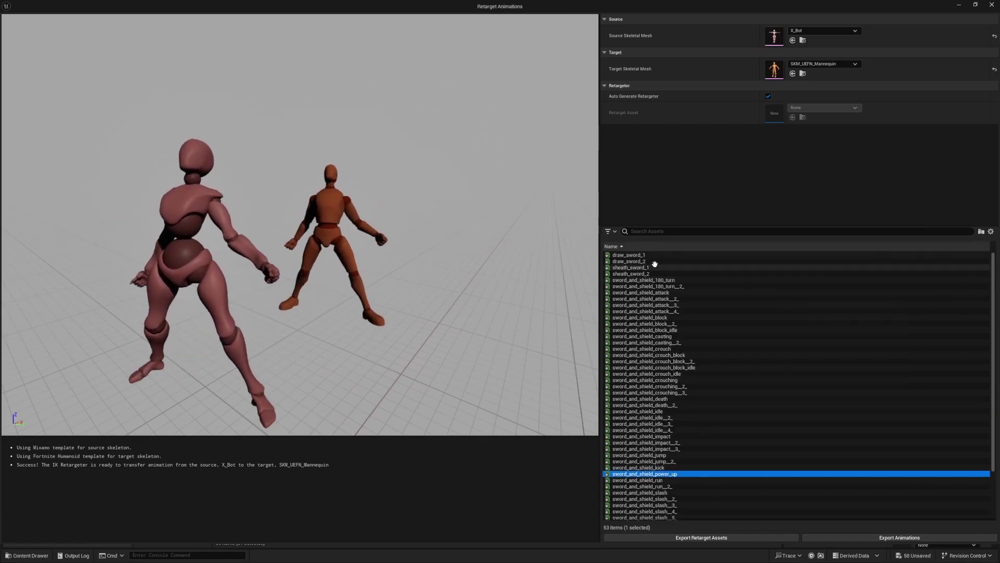
Step: Select the sword and shield animations in the retarget list, export them, and look through the retargeted sequences in SwordAnims
left_click(651, 261)
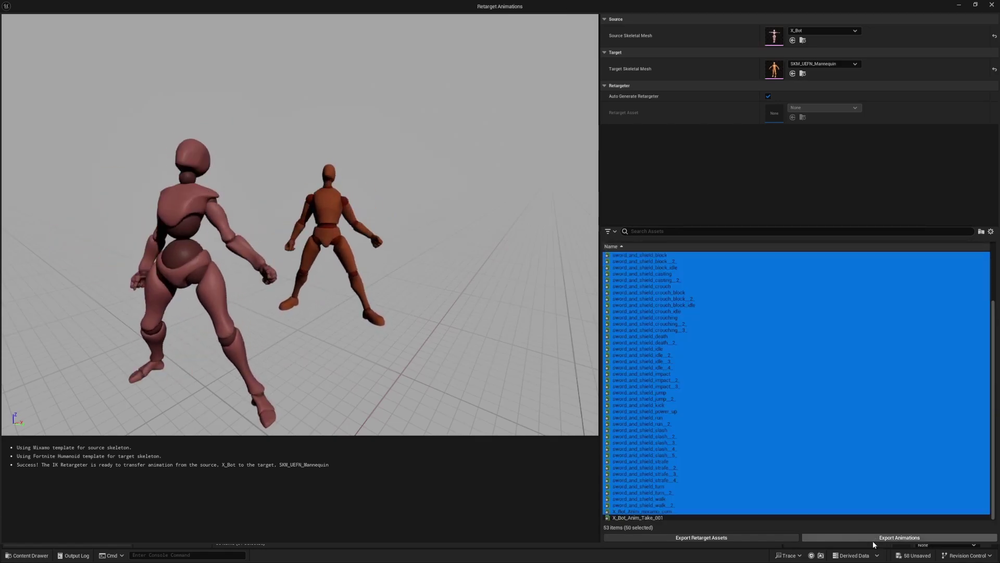
left_click(872, 539)
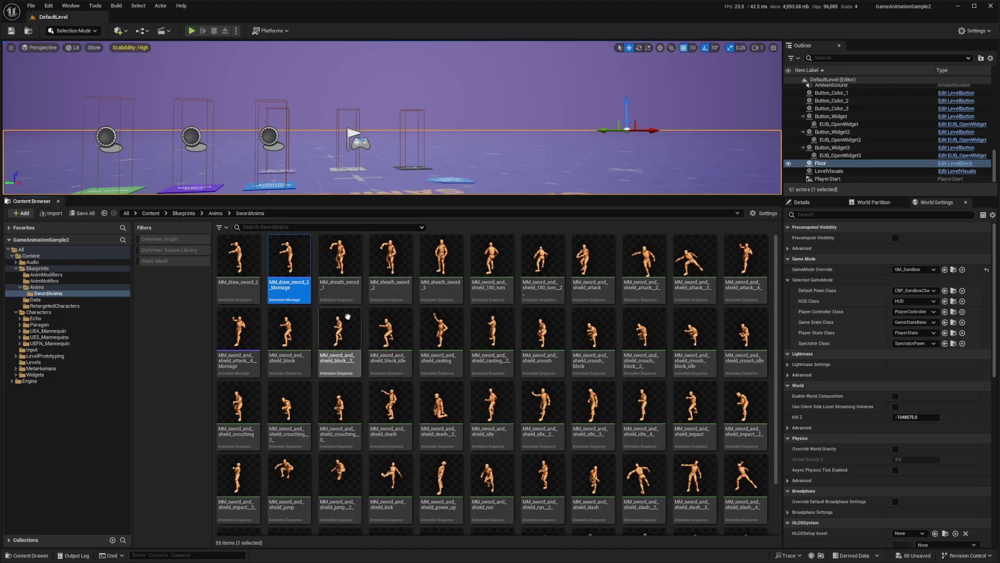
left_click(341, 276)
scroll(344, 312, "down", 2)
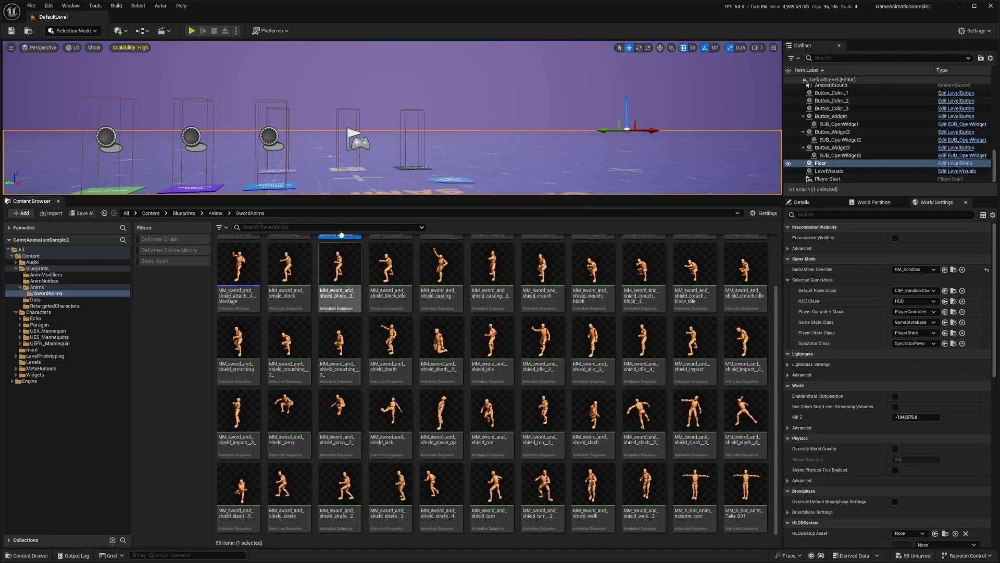
Step: Open the CBP_SandboxCharacter blueprint and the AnimGraph of the ABP_SandboxCharacter animation blueprint
left_click(953, 291)
double_click(506, 261)
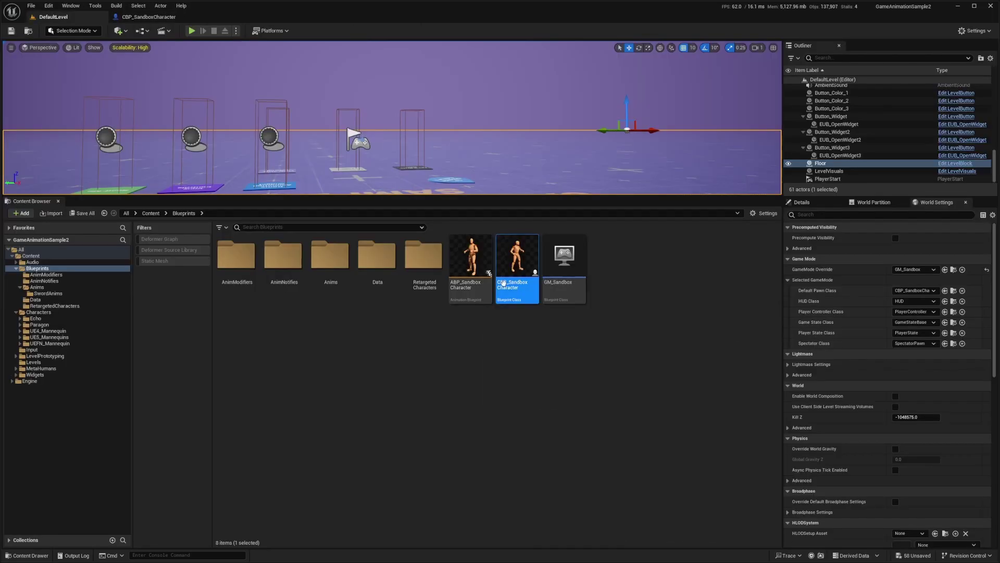
left_click(470, 284)
double_click(469, 285)
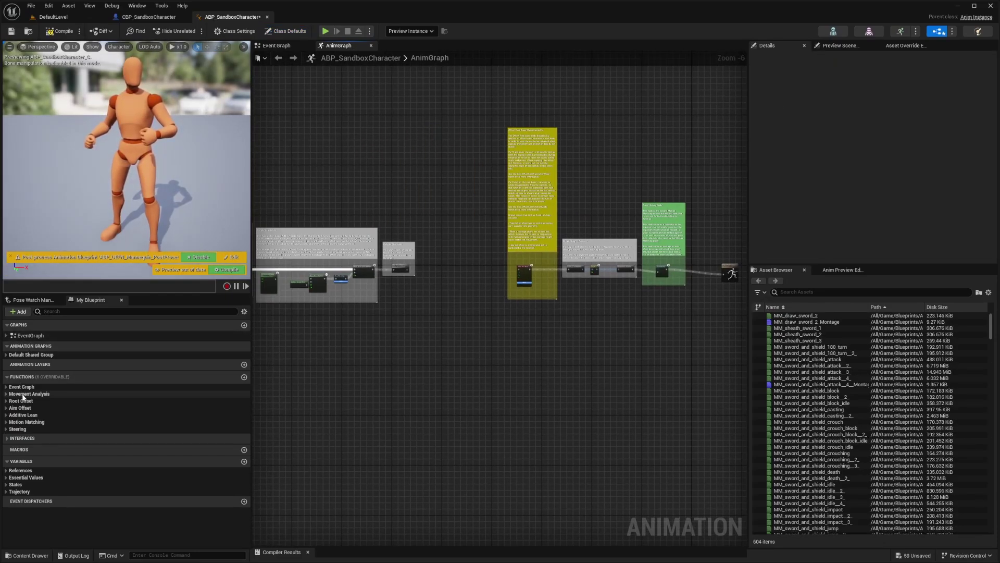
left_click(32, 383)
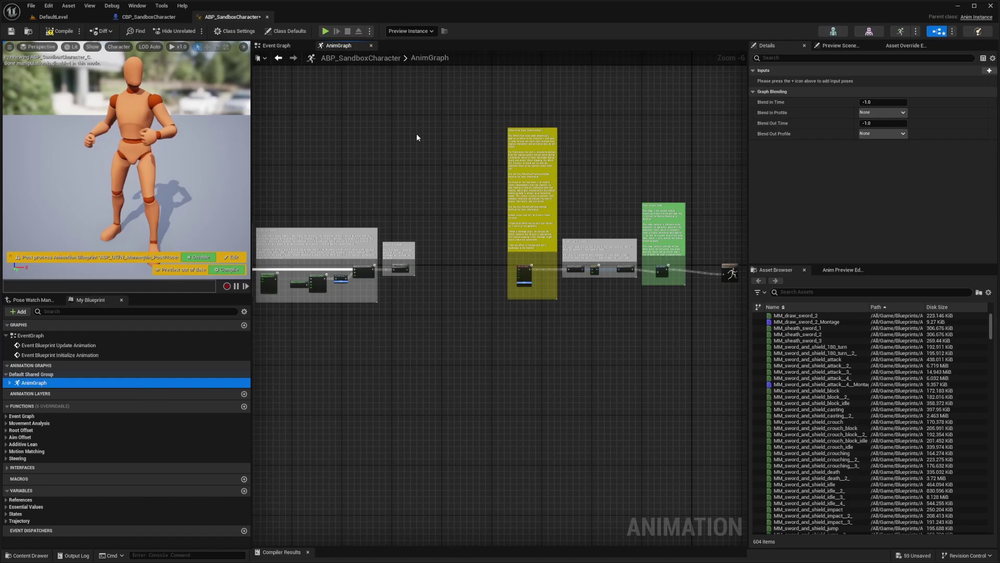
Step: Place a Layered blend per bone node between the Default Slot node and the Offset Root Bone node, and select it
right_click_drag(401, 206, 319, 154)
scroll(407, 232, "up", 4)
mouse_move(396, 272)
right_mouse_down()
mouse_move(346, 264)
mouse_move(398, 255)
right_mouse_up()
left_click(358, 268)
right_click_drag(663, 240, 508, 234)
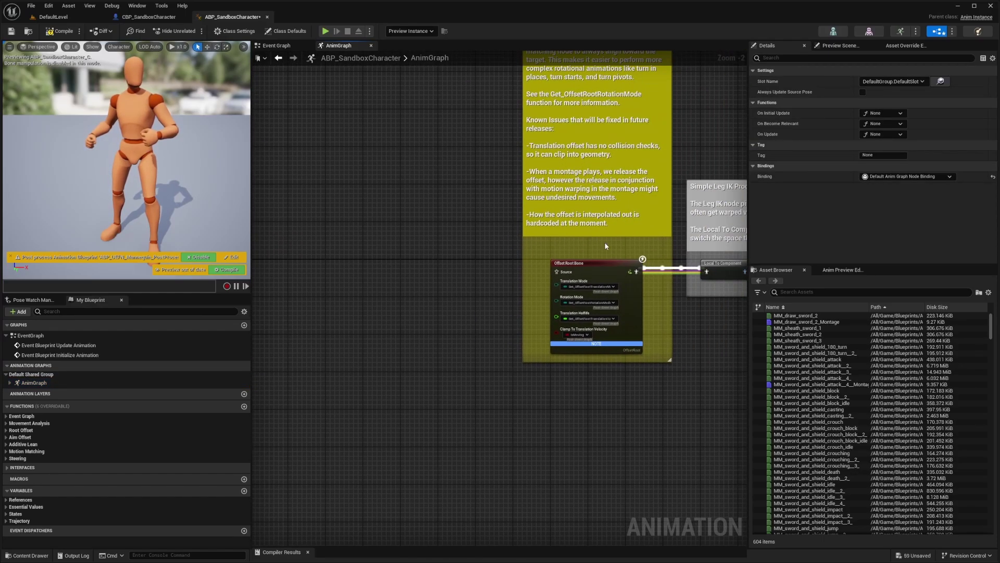
right_click_drag(355, 219, 480, 226)
key("ctrl+z")
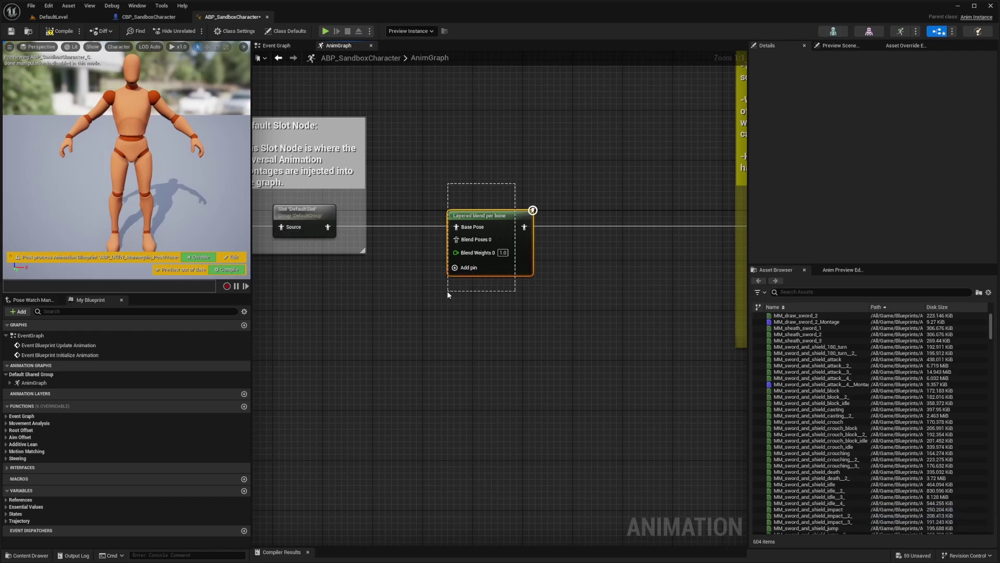
left_click_drag(447, 290, 447, 291)
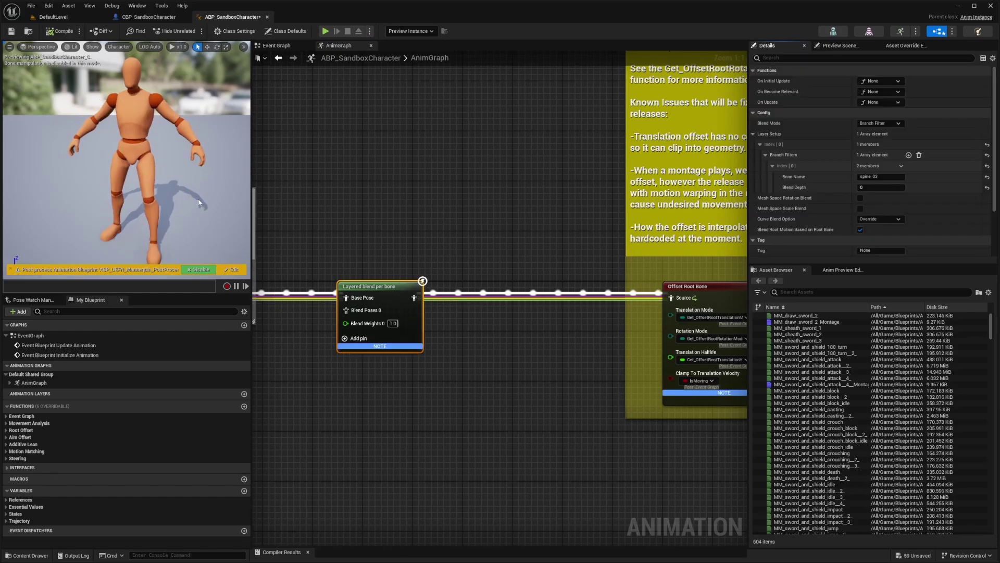
Step: Try clavicle_l as the branch filter bone of the Layered blend per bone node and compile the animation blueprint
left_click(870, 176)
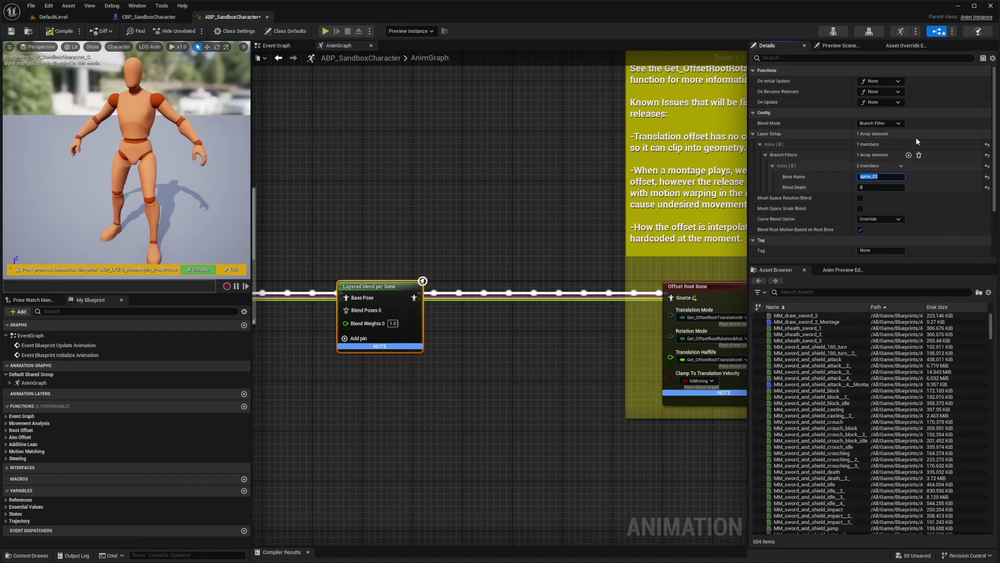
type("clavicle_l")
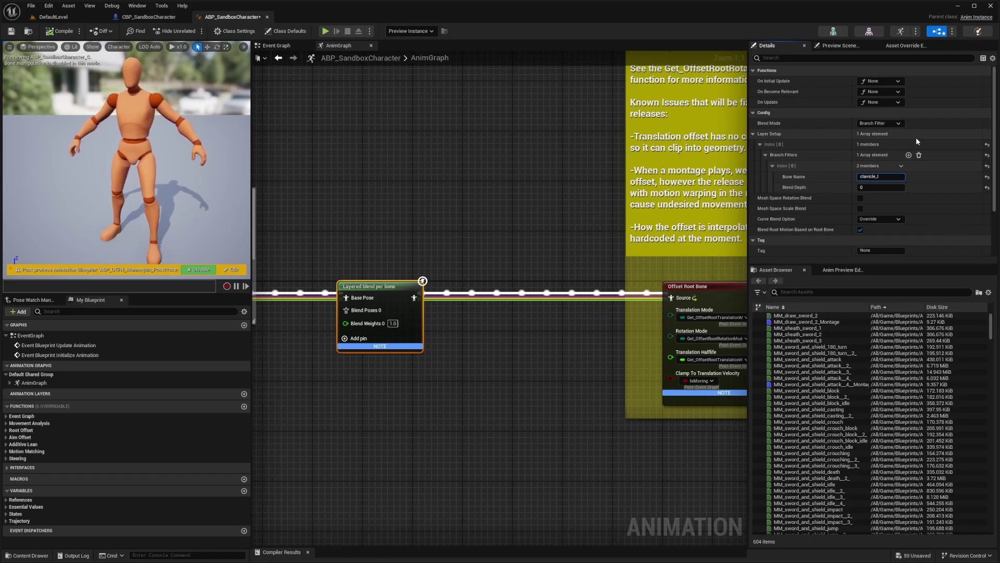
left_click(59, 31)
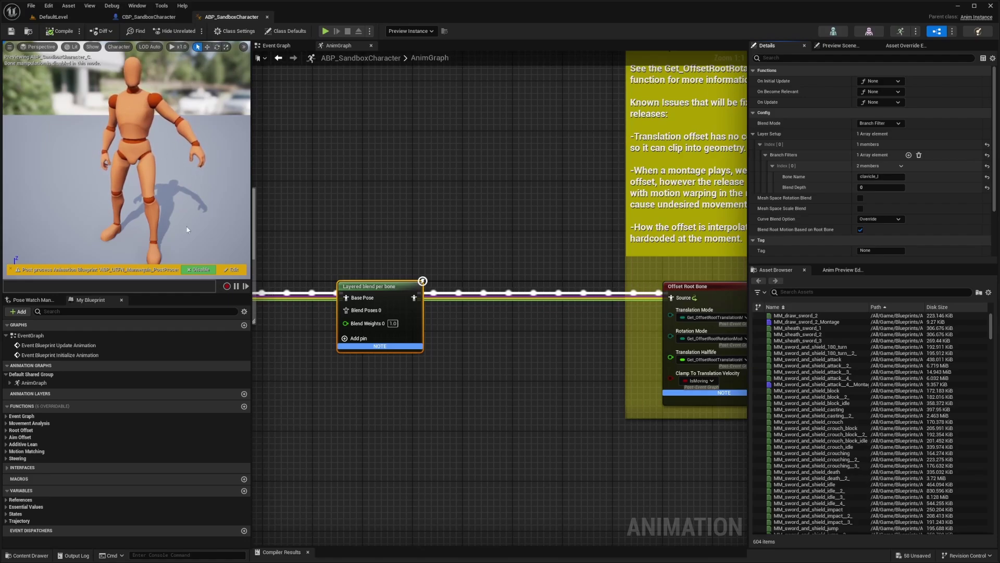
Step: Set the branch filter bone of the Layered blend per bone node to spine_03 and compile the animation blueprint
left_click(887, 177)
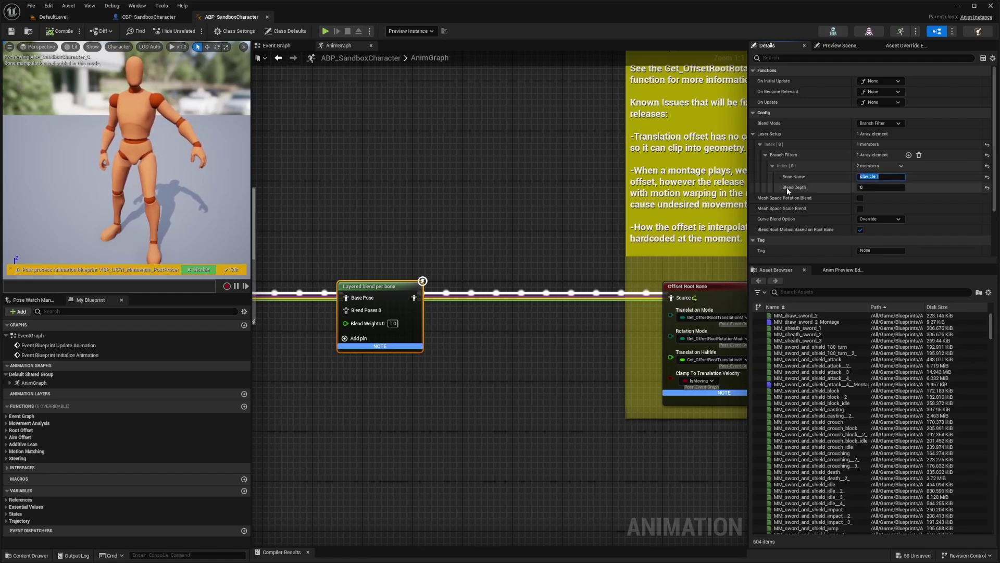
type("spine_")
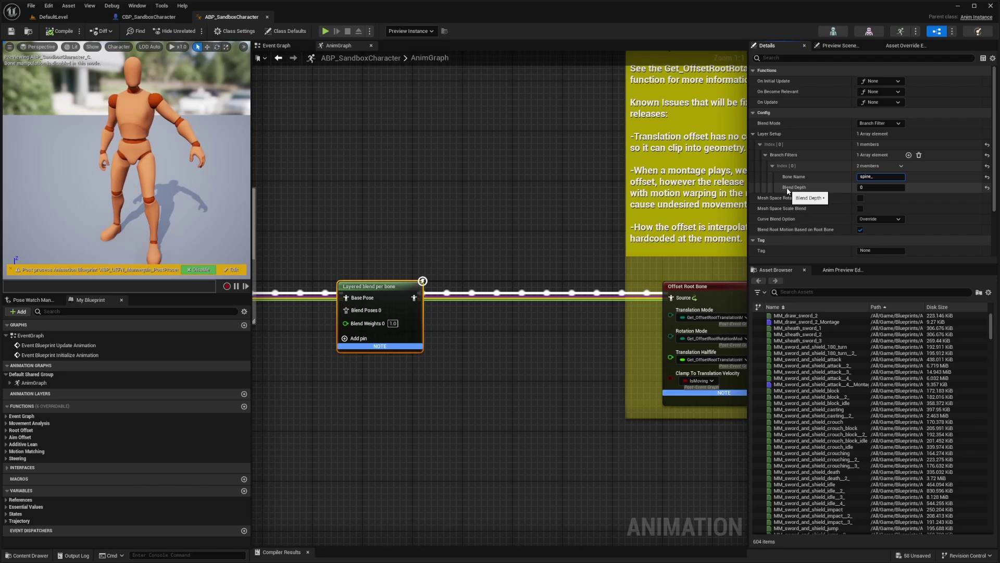
type("03")
key("Return")
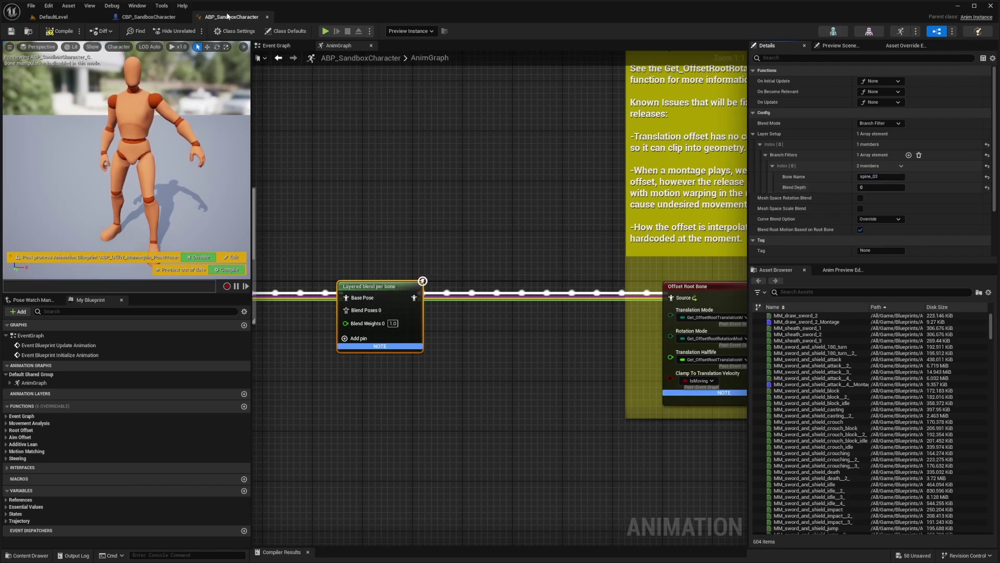
left_click(51, 32)
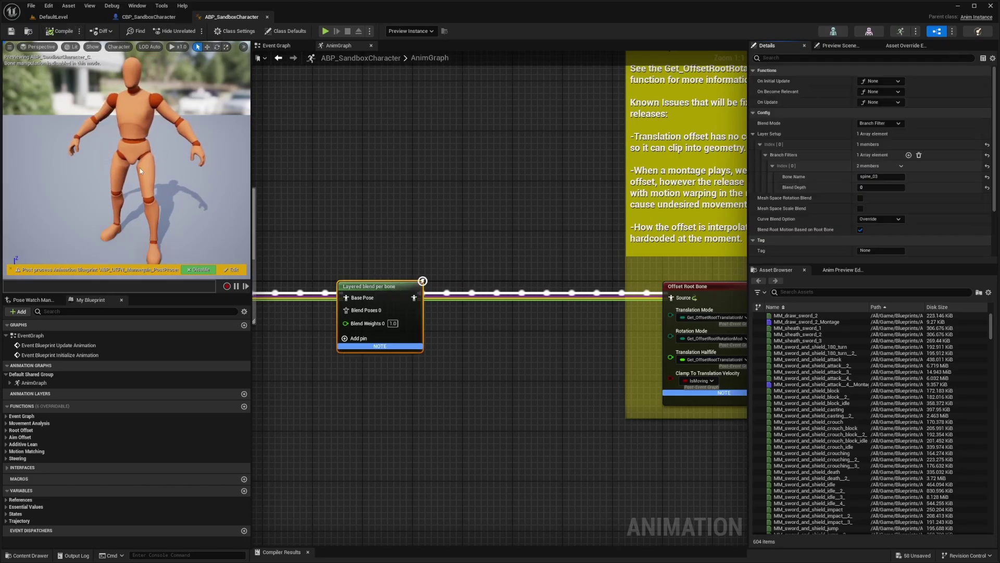
Step: Add MM_sword_and_shield_idle from SwordAnims to the AnimGraph, connect it to Blend Poses 0 of the layered blend, and compile
right_click_drag(389, 170, 473, 141)
left_click(77, 18)
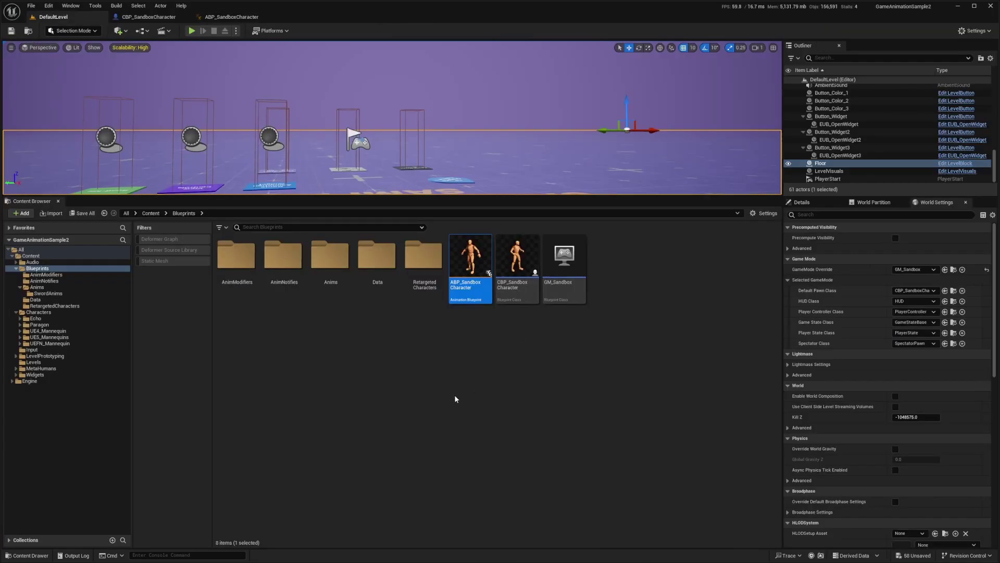
key("alt+Left")
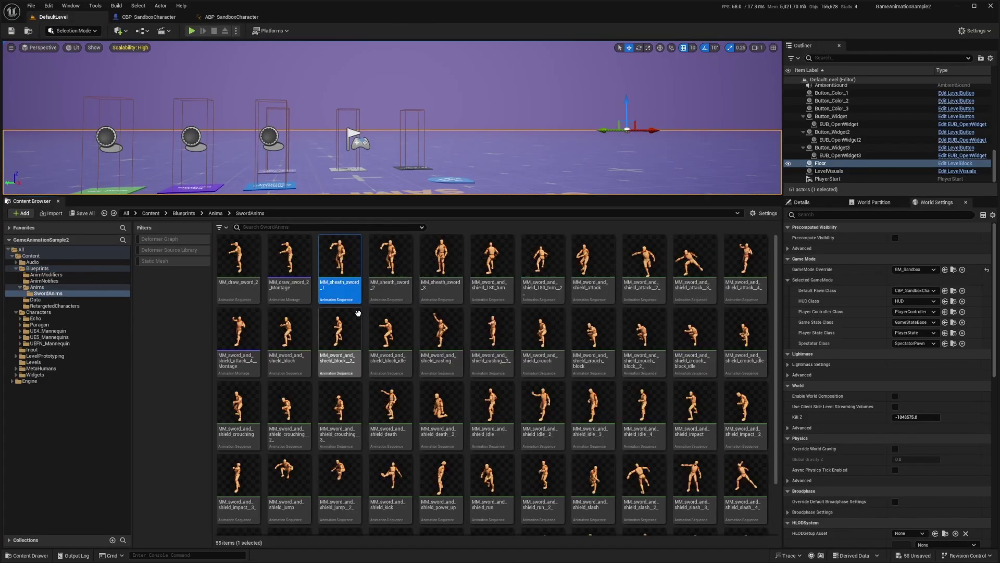
left_click(232, 16)
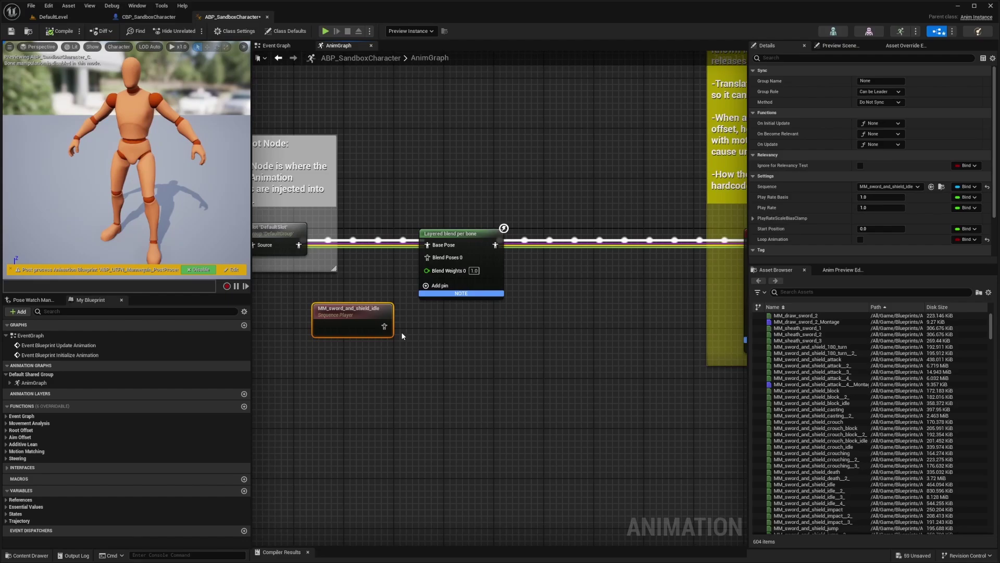
left_click_drag(384, 326, 427, 257)
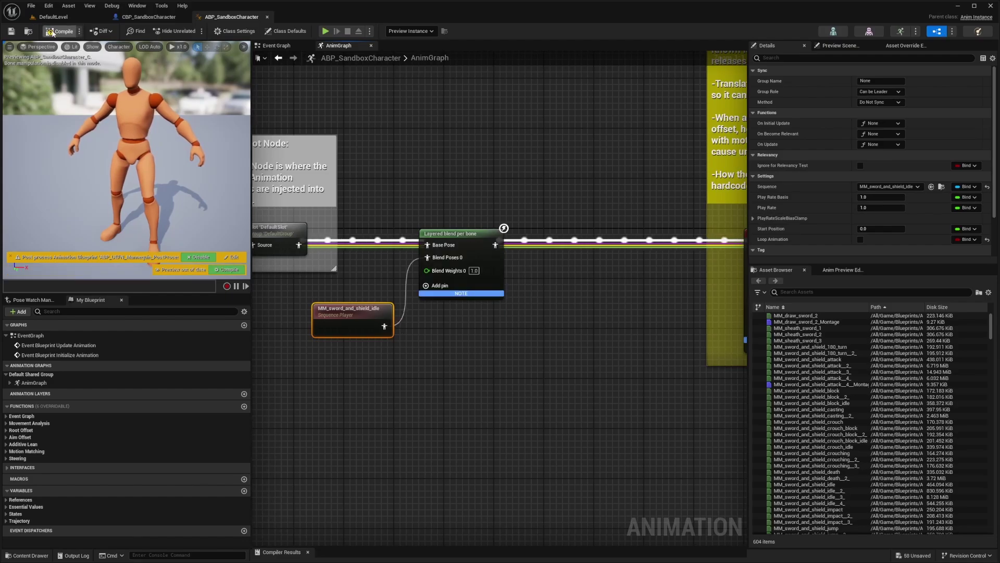
Step: Play DefaultLevel in a fullscreen viewport, examine the character's blended sword idle pose while moving and standing, and stop the session
left_click(53, 17)
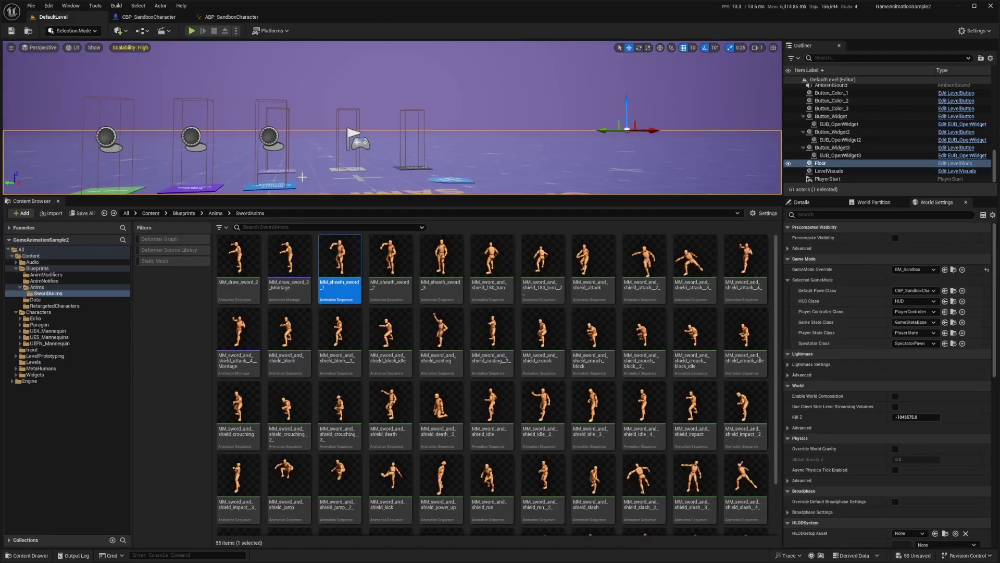
key("shift+F11")
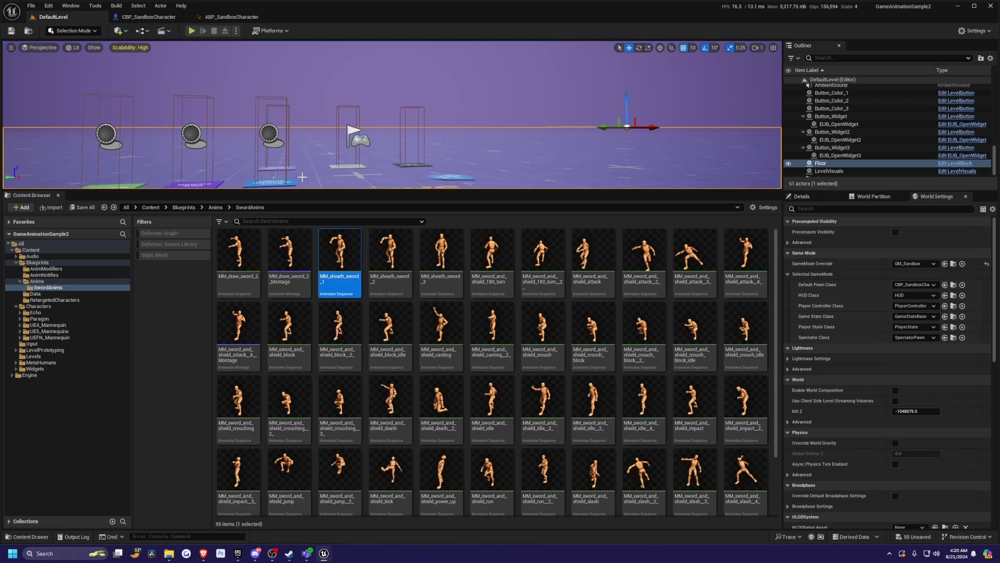
scroll(302, 177, "up", 4)
key("F11")
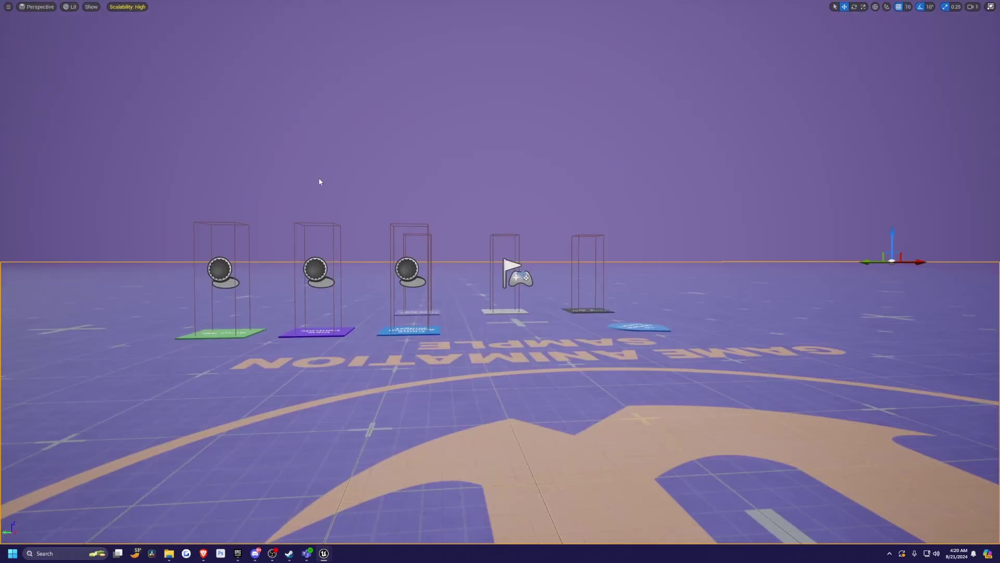
key("alt+p")
key("w")
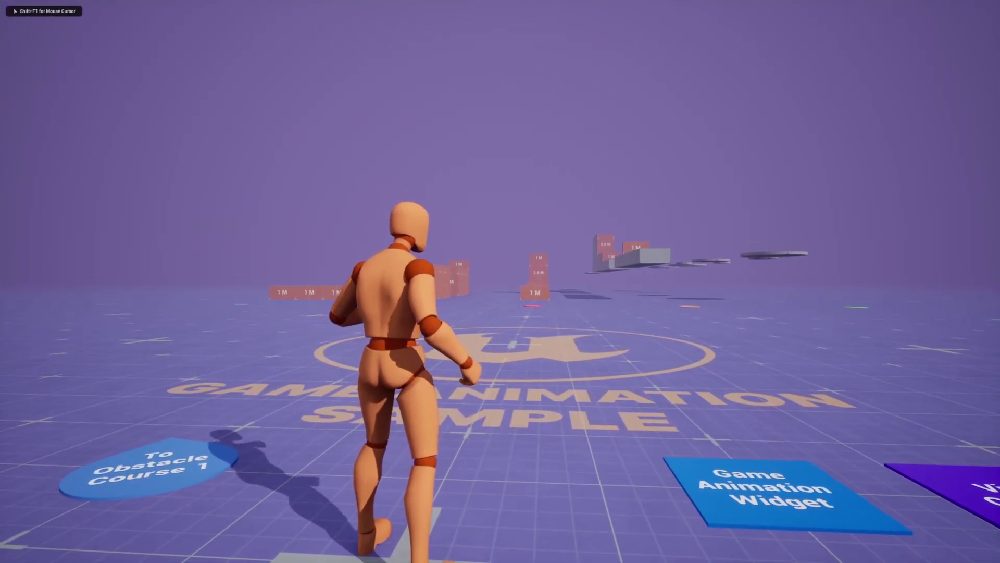
mouse_move(500, 281)
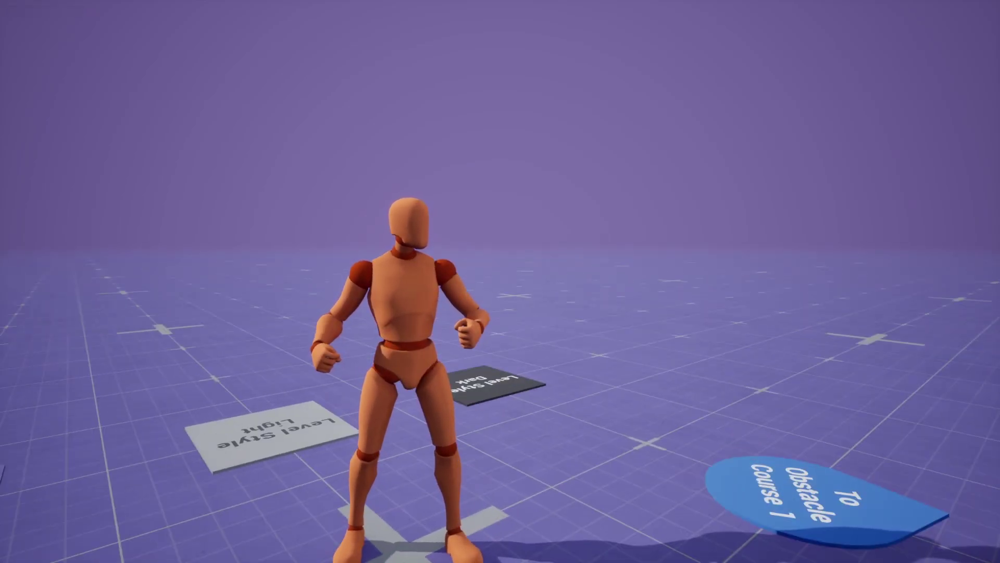
key("Escape")
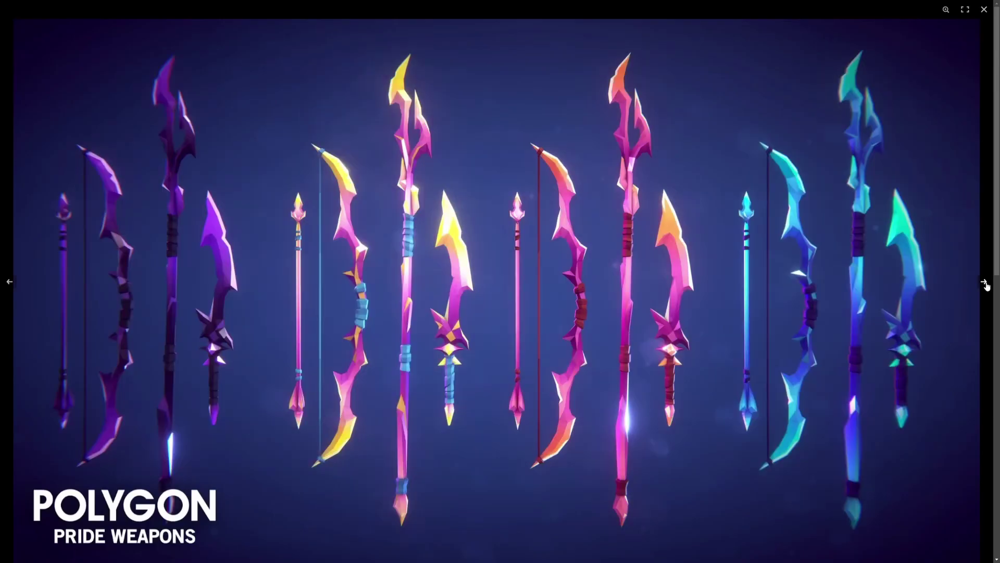
Step: Close the Pride Crystal Weapons image on the Synty Store and browse the Free 3D Game Assets listing
left_click(983, 9)
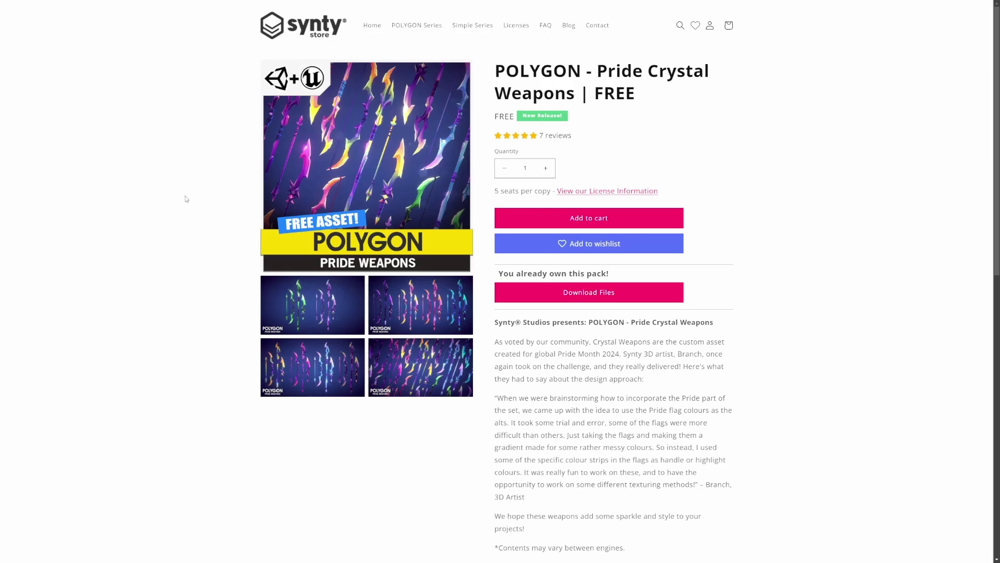
key("alt+Left")
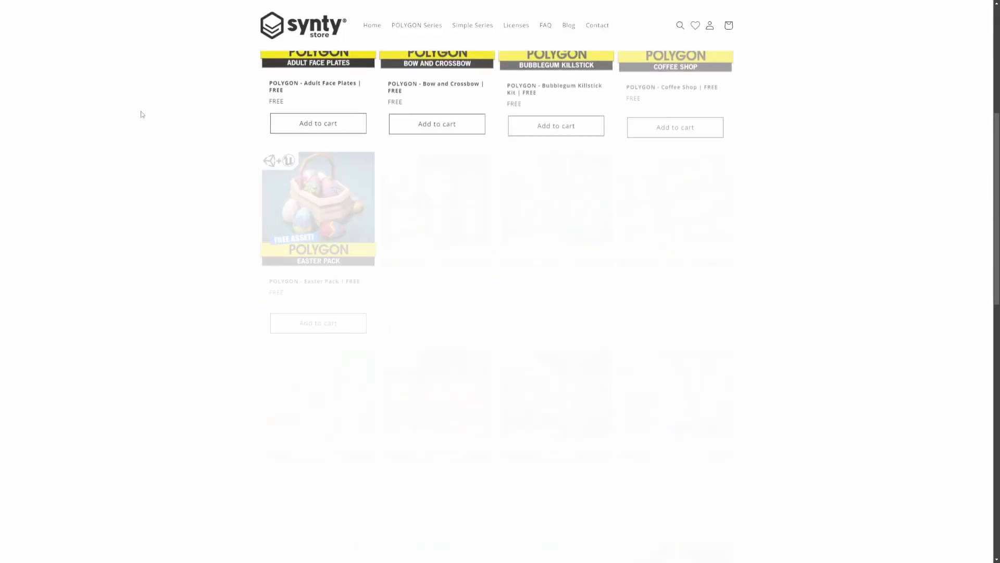
scroll(201, 283, "up", 5)
middle_click(170, 283)
scroll(171, 283, "down", 4)
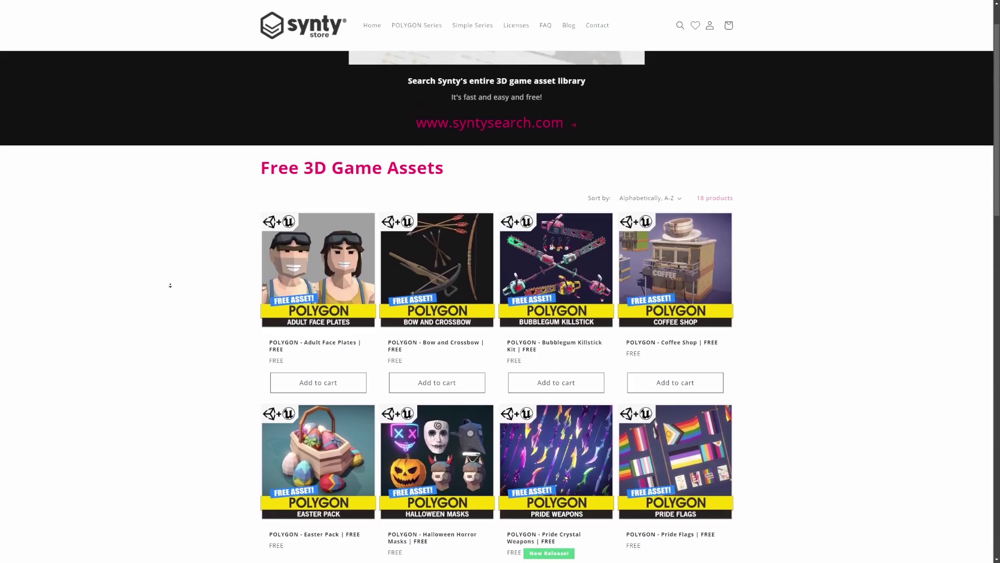
scroll(170, 285, "down", 5)
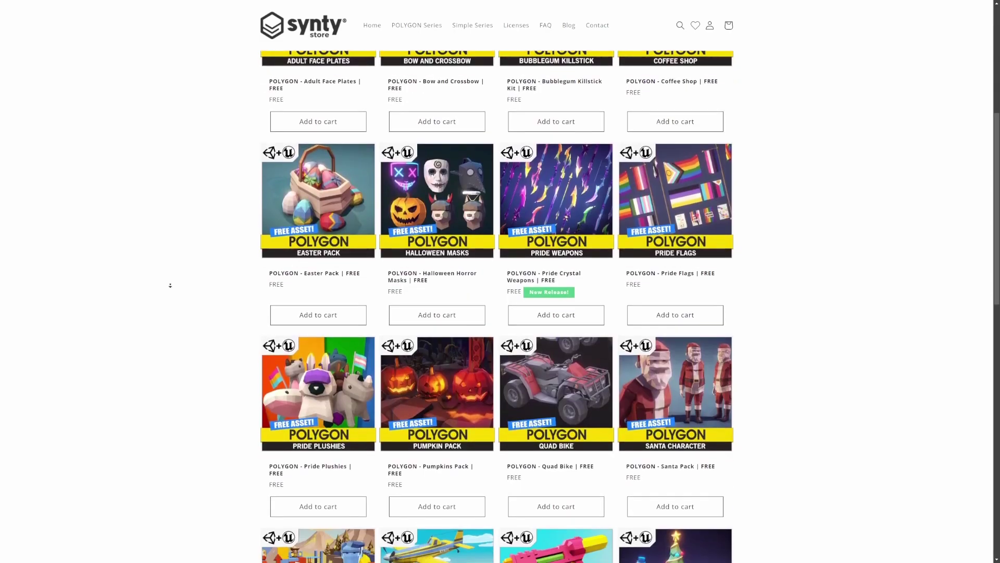
scroll(170, 285, "down", 6)
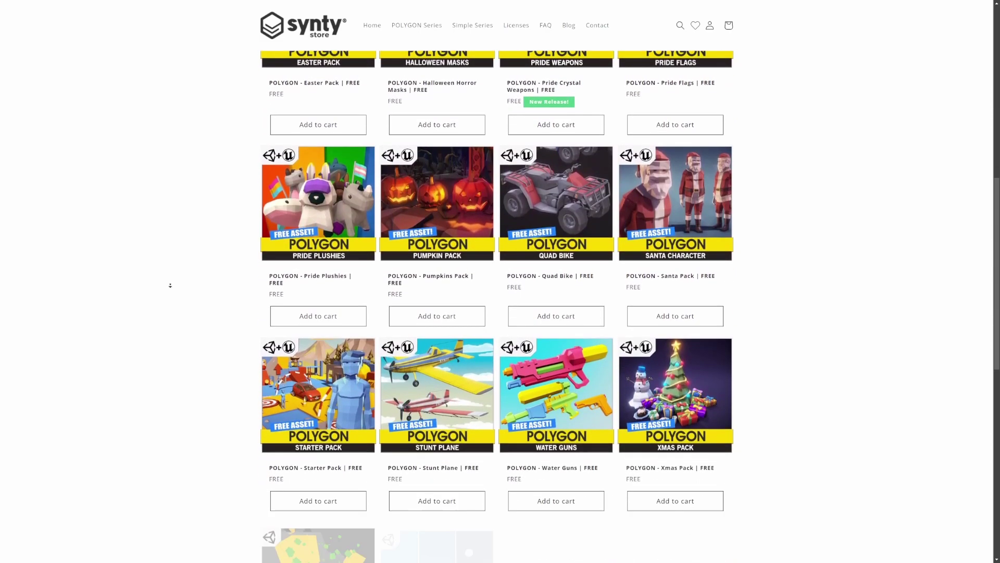
scroll(170, 285, "down", 1)
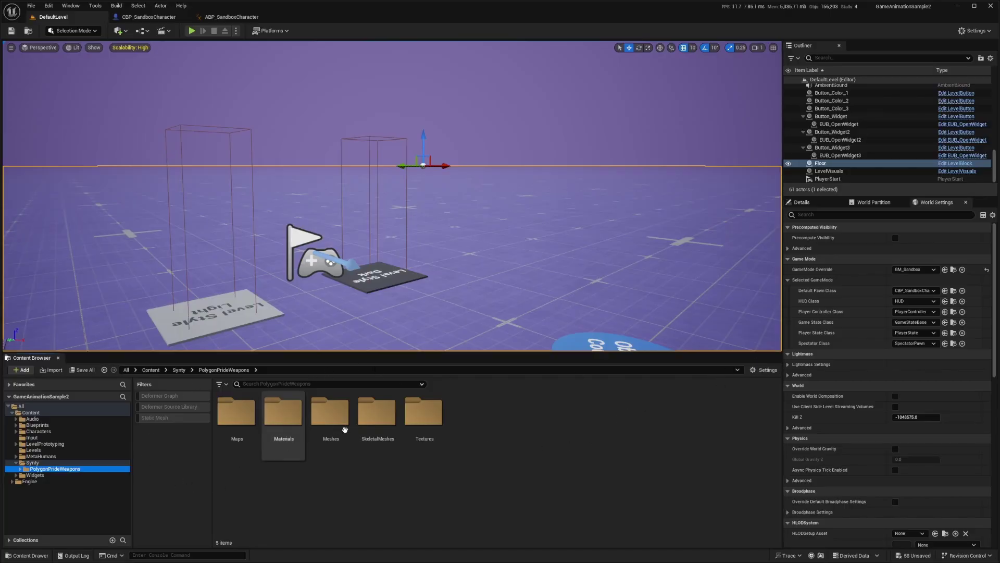
Step: Open the Meshes folder of PolygonPrideWeapons and open the name of the SM_Wep_Sword_01 static mesh for editing
double_click(344, 429)
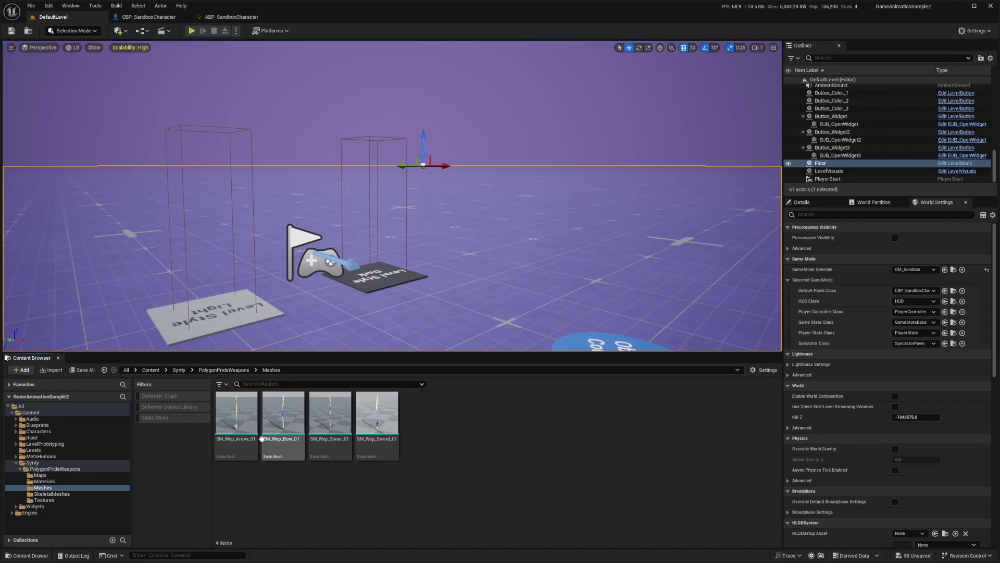
left_click(377, 439)
key("F2")
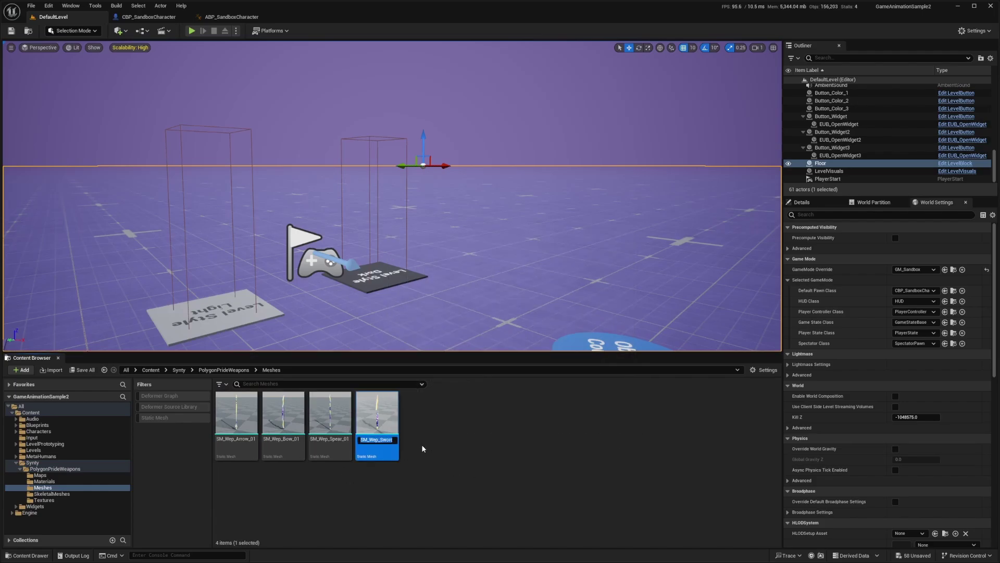
Step: Locate the game mode's default pawn class and open the CBP_SandboxCharacter blueprint
left_click(953, 292)
double_click(517, 423)
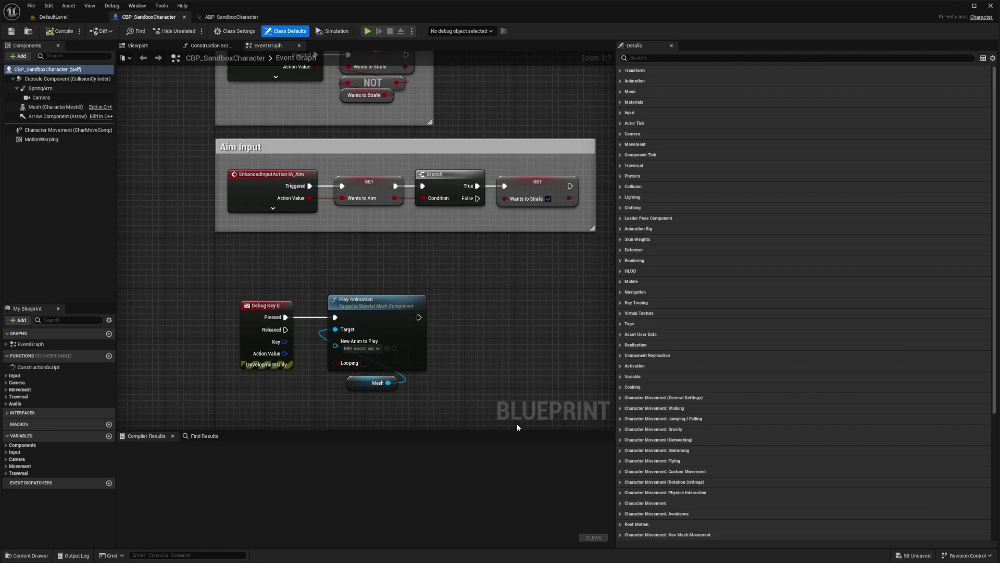
Step: Add a static mesh component named Sword under the character's Mesh component
left_click(41, 105)
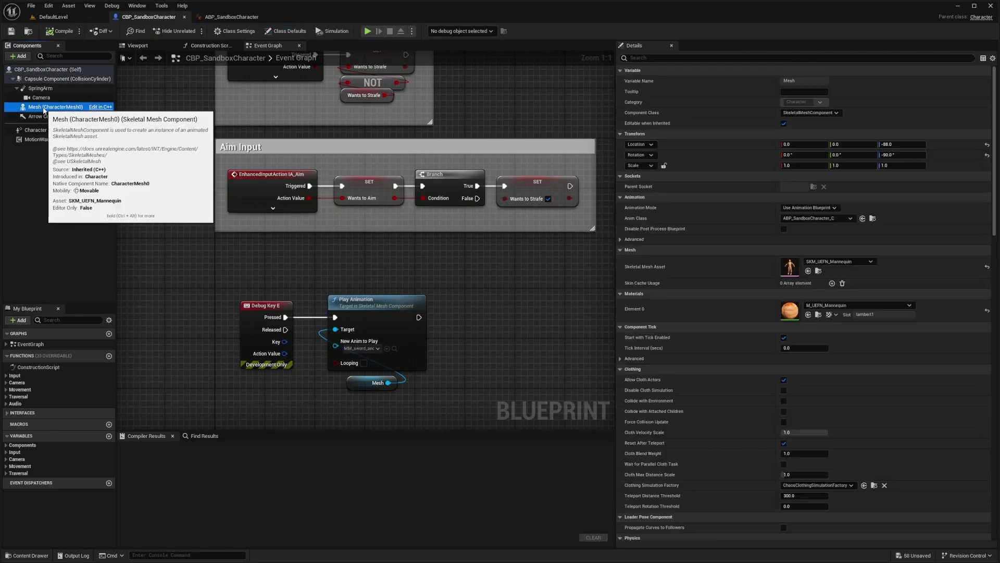
left_click(20, 56)
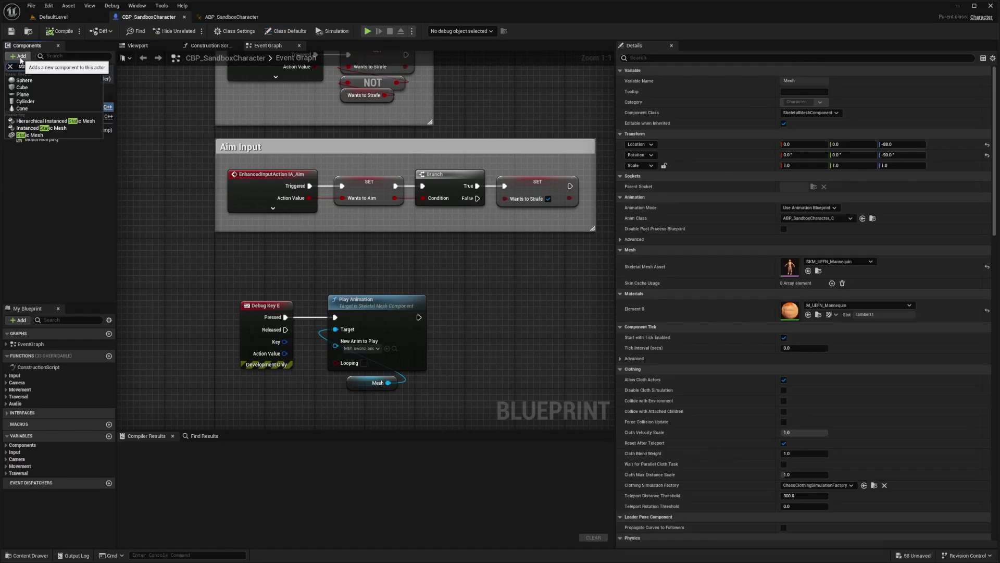
left_click(30, 135)
type("S")
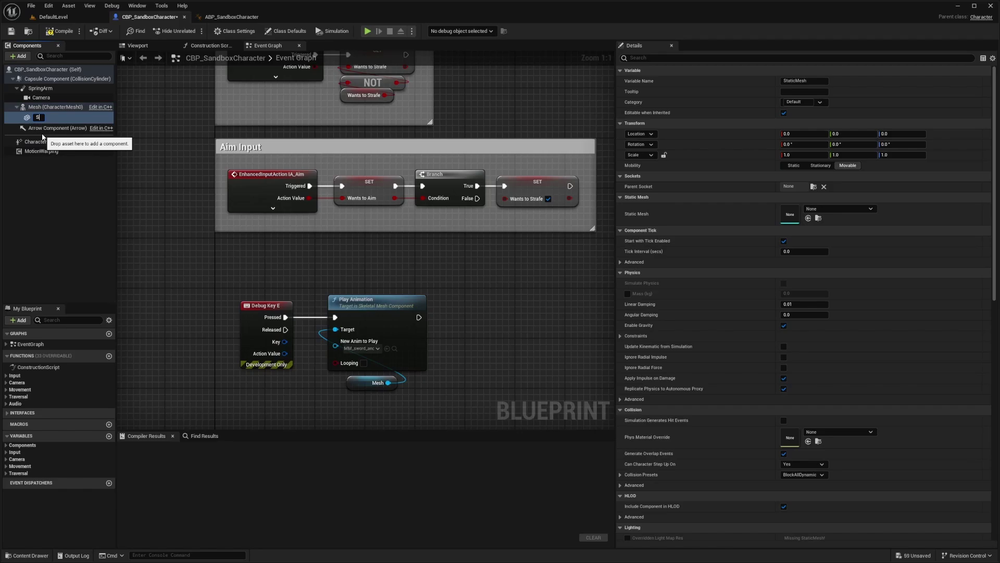
type("word")
key("Return")
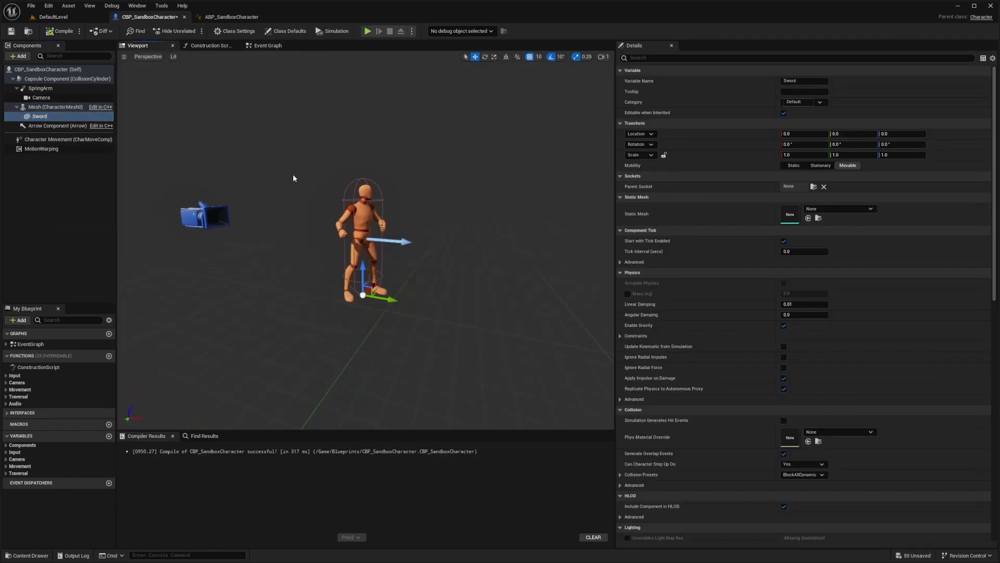
Step: Assign SM_Wep_Sword_01 as the static mesh of the Sword component
right_click_drag(293, 174, 281, 146)
left_click(835, 209)
left_click(841, 301)
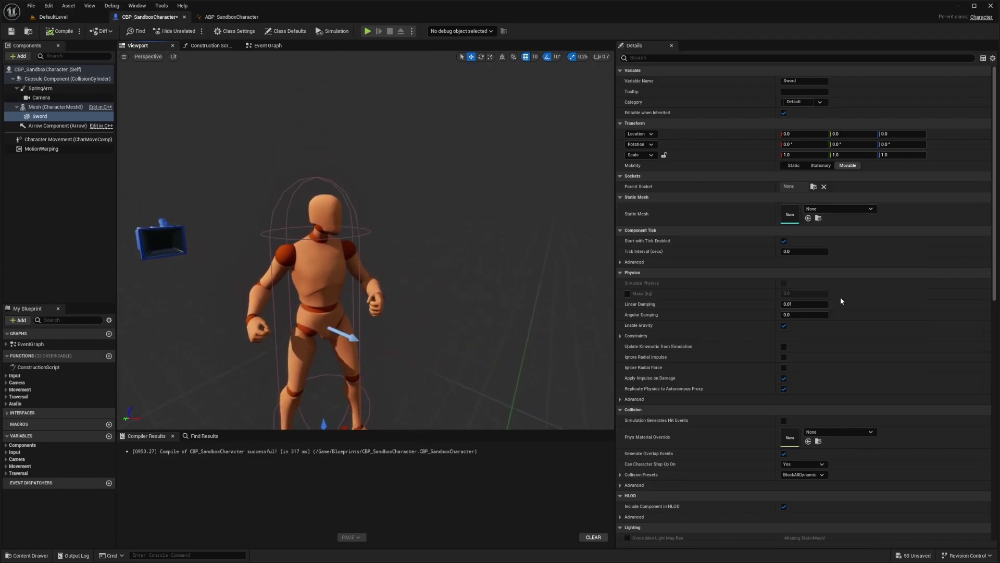
right_click_drag(417, 243, 422, 292)
scroll(417, 245, "down", 2)
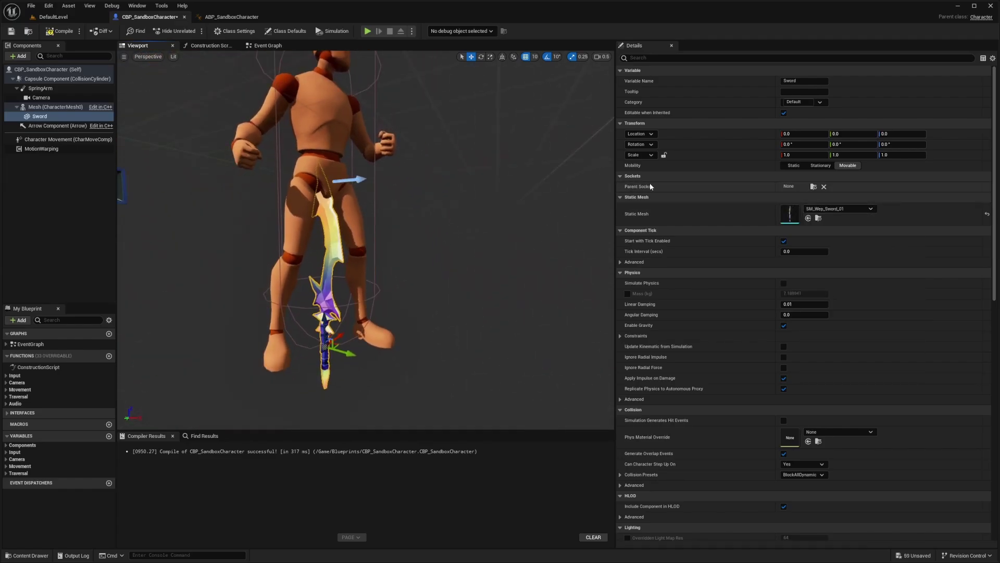
Step: Set the Sword component's parent socket to the hand_r bone
left_click(813, 187)
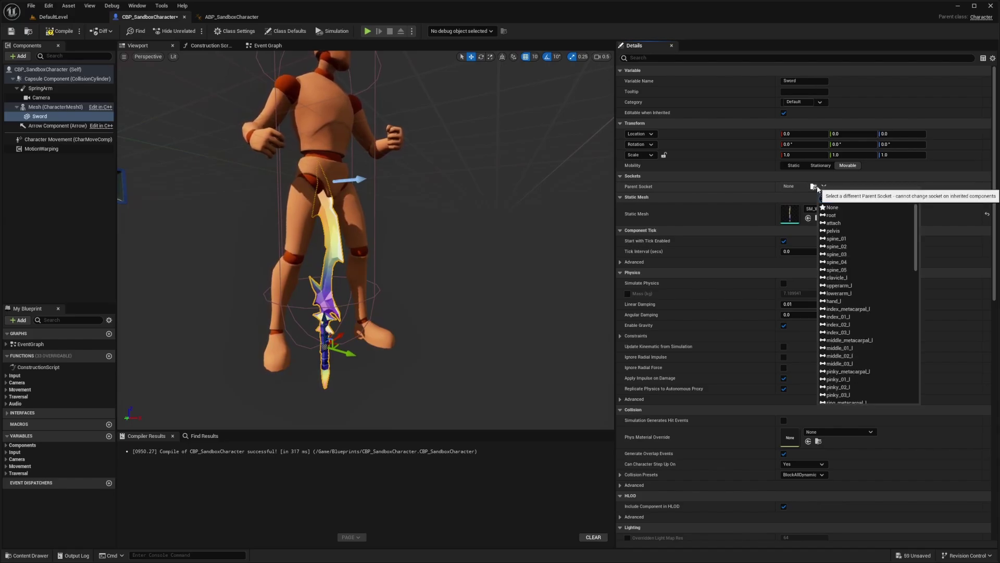
type("hand")
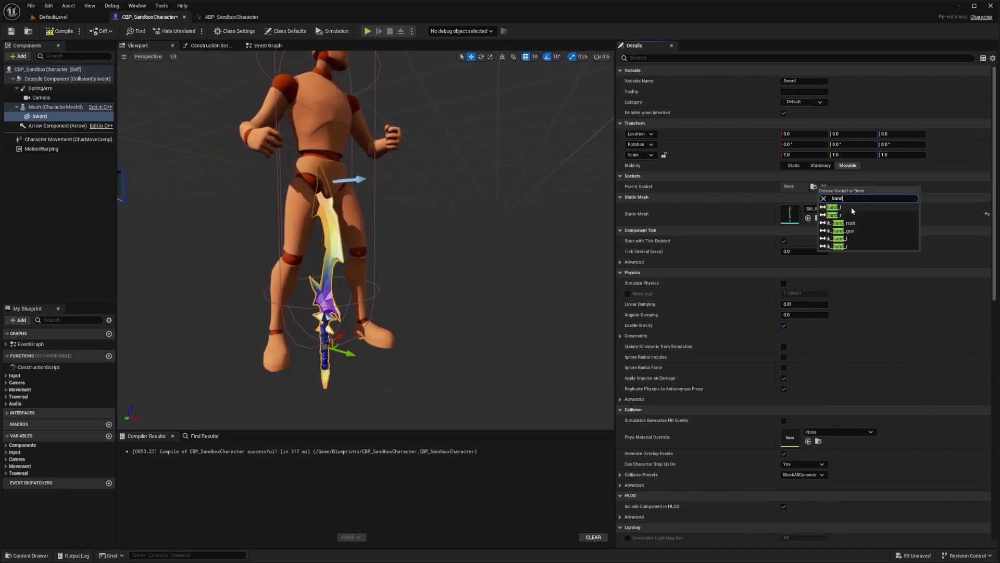
left_click(834, 215)
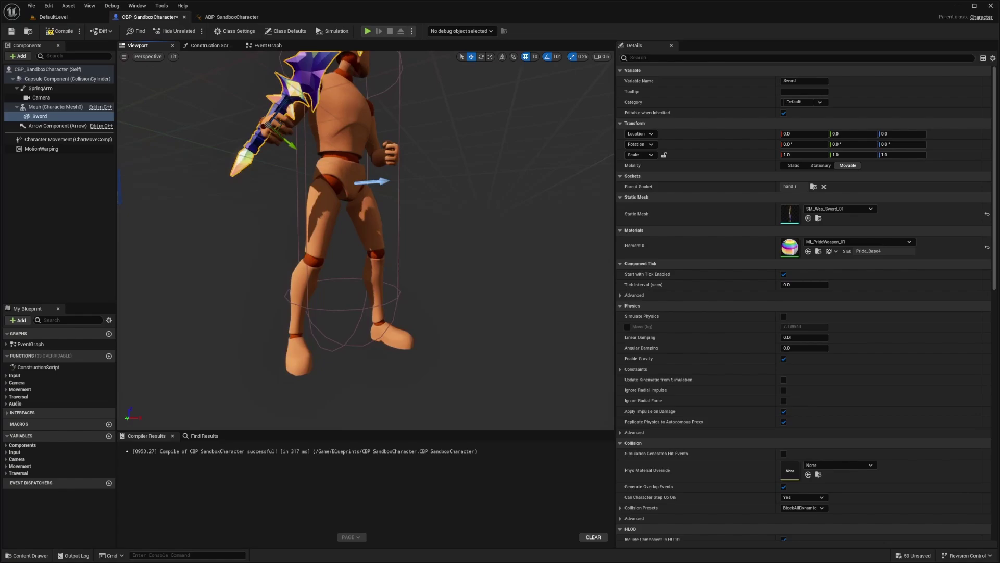
Step: Fit the sword into the right hand without grid snapping, at about X -8, Y 4.3 and Z rotation 70°, and save the blueprint
scroll(460, 225, "up", 3)
right_click_drag(460, 224, 428, 219)
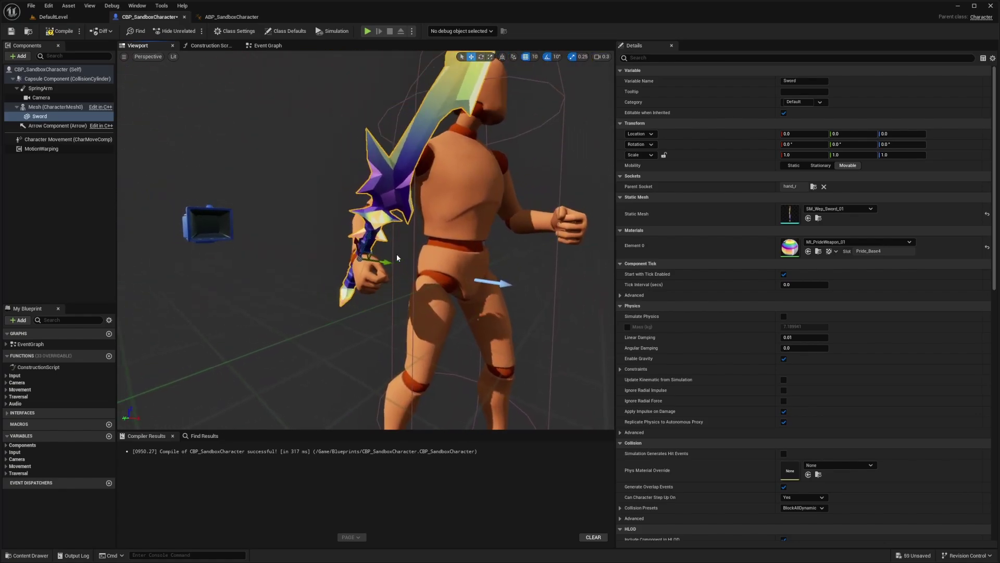
left_click_drag(398, 259, 428, 269)
right_click_drag(428, 269, 490, 282)
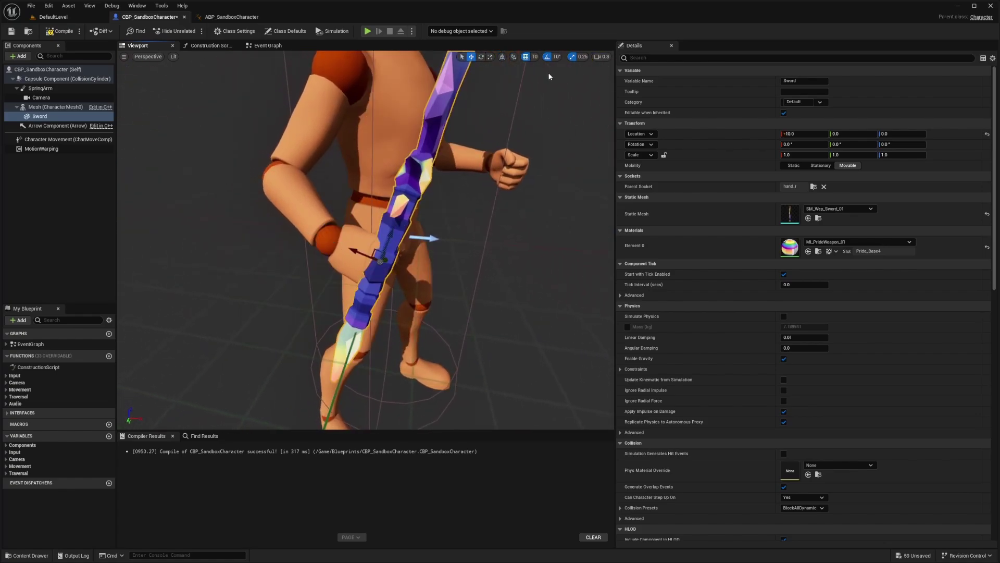
left_click(525, 57)
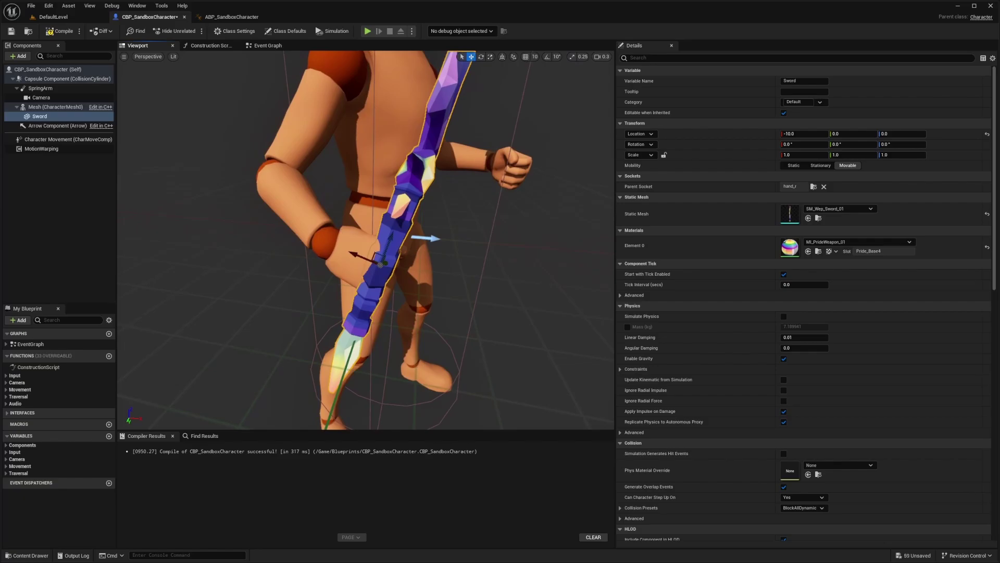
right_click_drag(438, 245, 396, 255)
left_click_drag(396, 259, 380, 252)
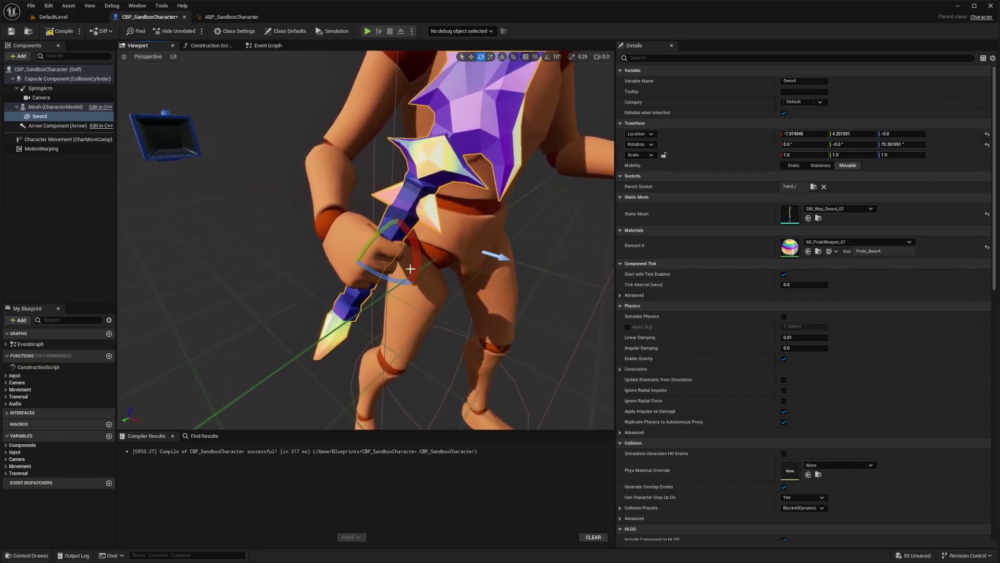
scroll(411, 268, "down", 5)
right_click_drag(526, 295, 485, 295)
key("ctrl+s")
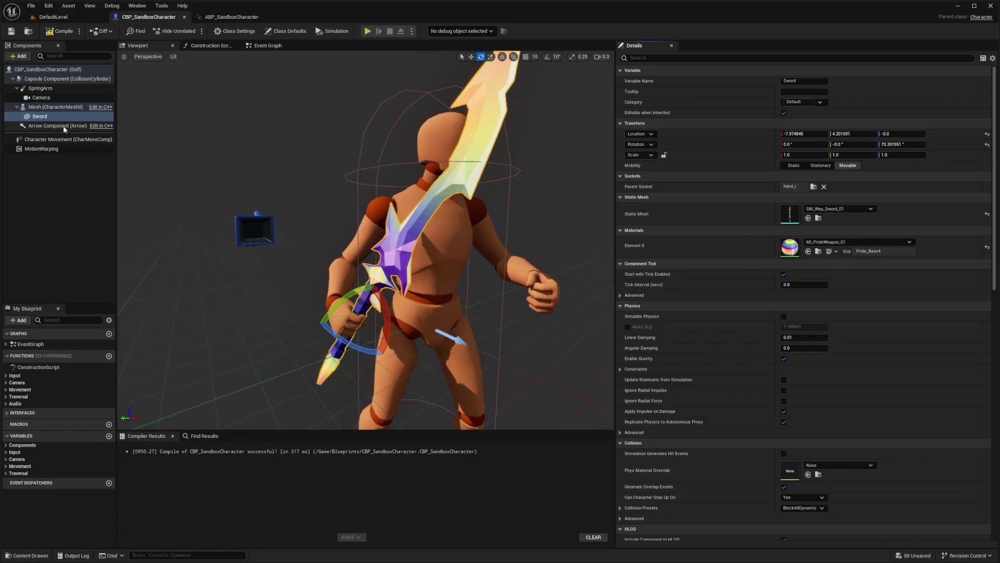
Step: Duplicate the Sword component and set the copy's parent socket to hand_l
key("ctrl+d")
key("Return")
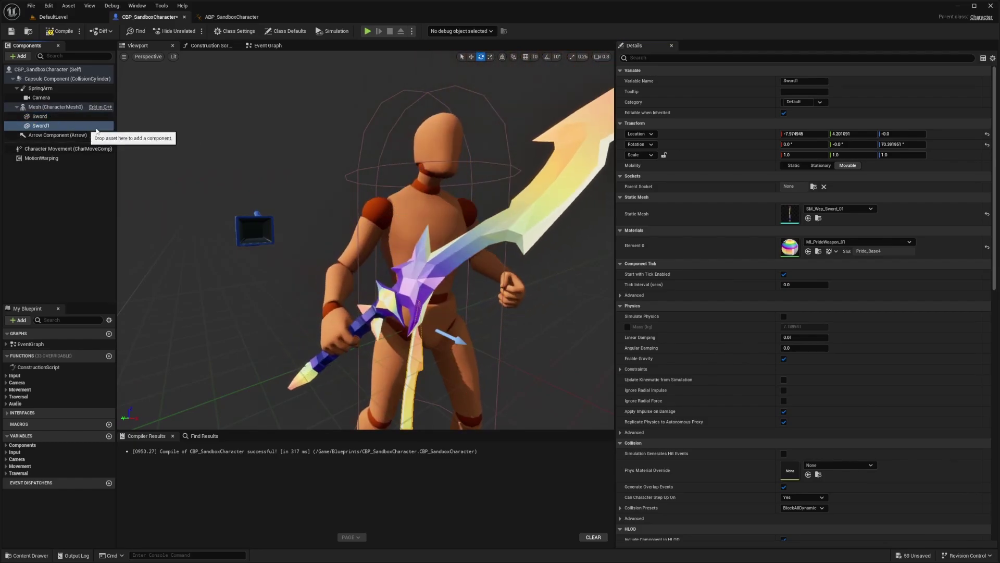
left_click(814, 188)
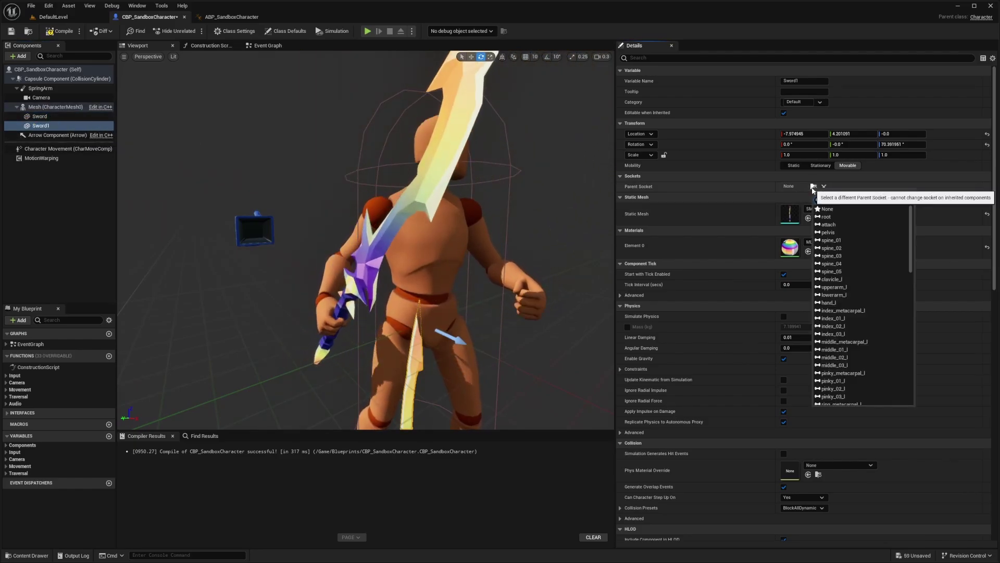
type("hand_l")
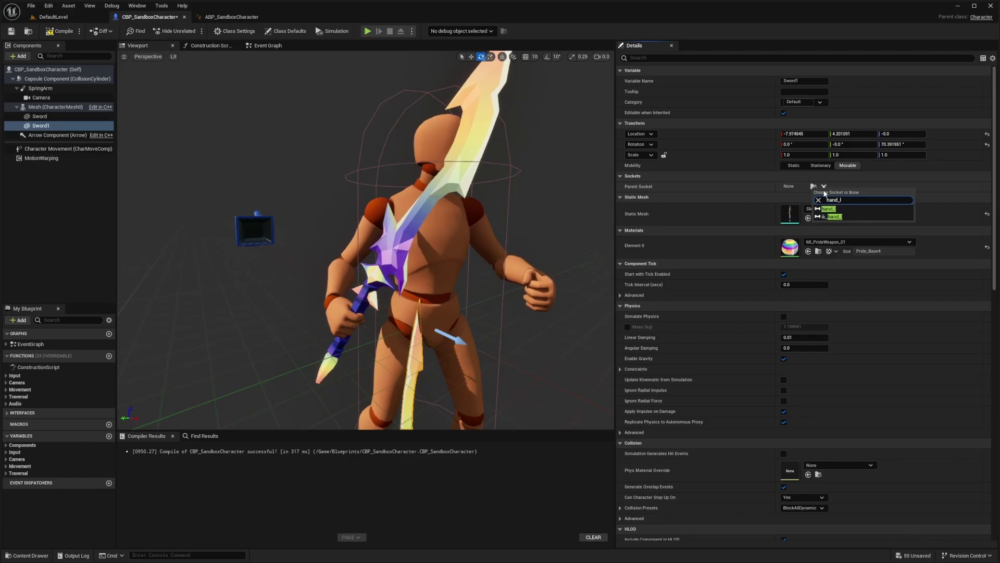
left_click(828, 208)
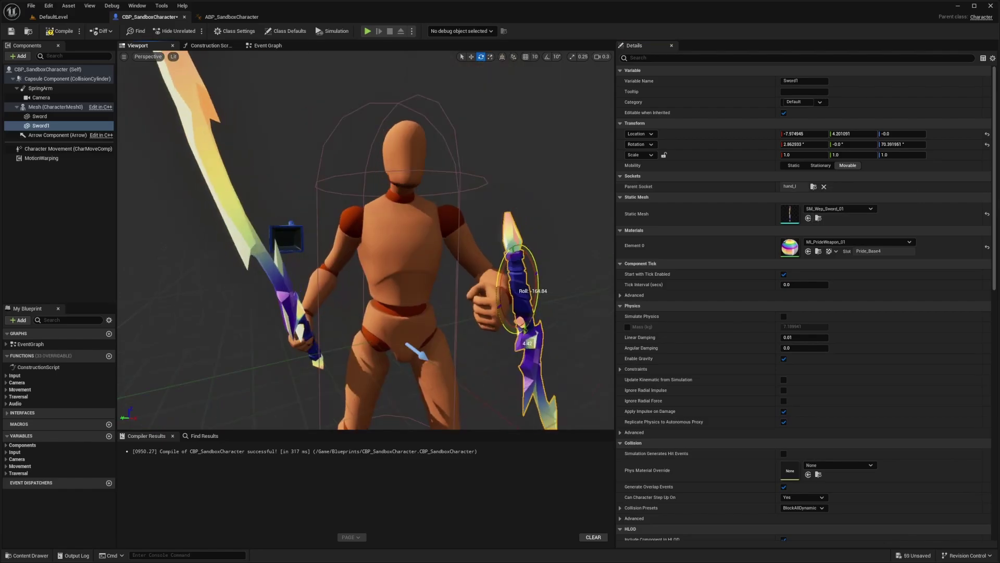
Step: Move the duplicated sword into the left hand's grip and turn it upright, with an X rotation of about 174°
left_click_drag(537, 292, 537, 318)
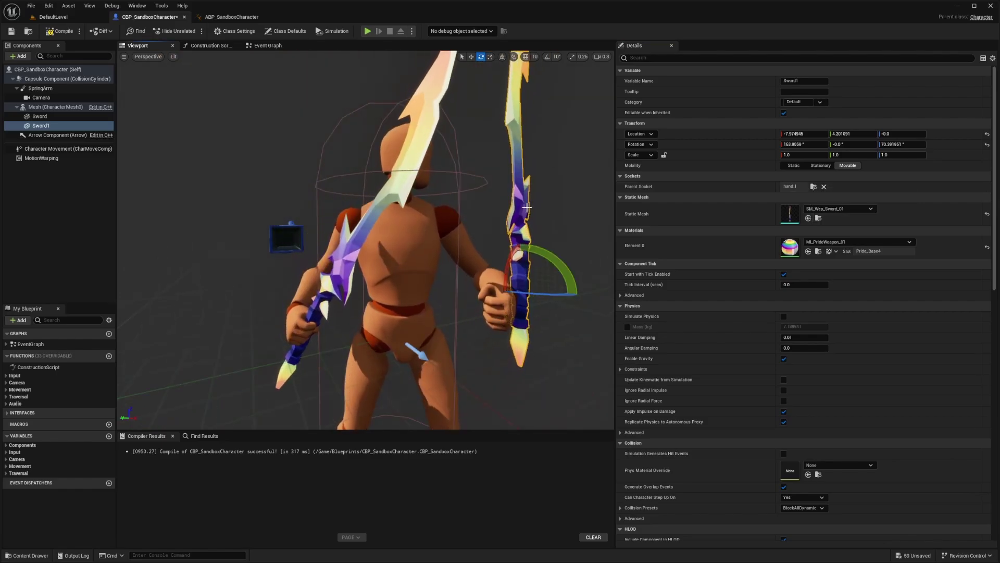
right_click_drag(527, 207, 429, 316)
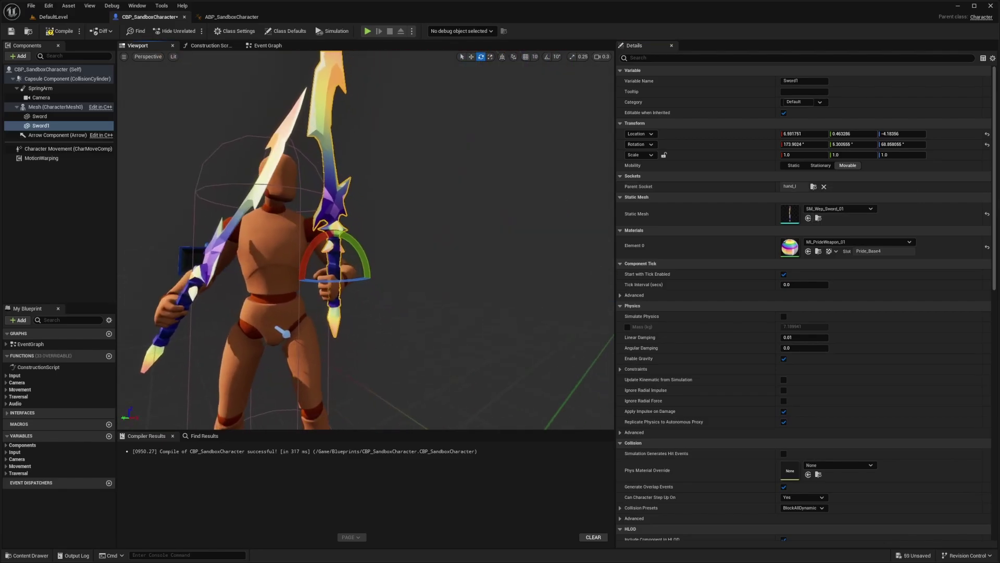
right_click_drag(390, 252, 339, 245)
key("w")
Step: Scale both sword components uniformly to 0.7 and save the blueprint
left_click(804, 102)
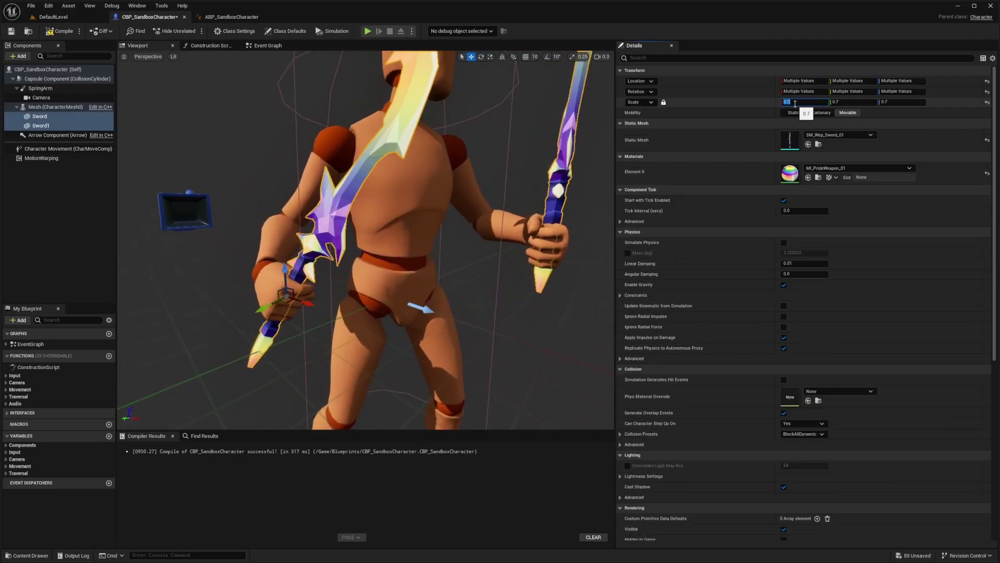
type("0.7")
key("Return")
right_click_drag(357, 249, 386, 224)
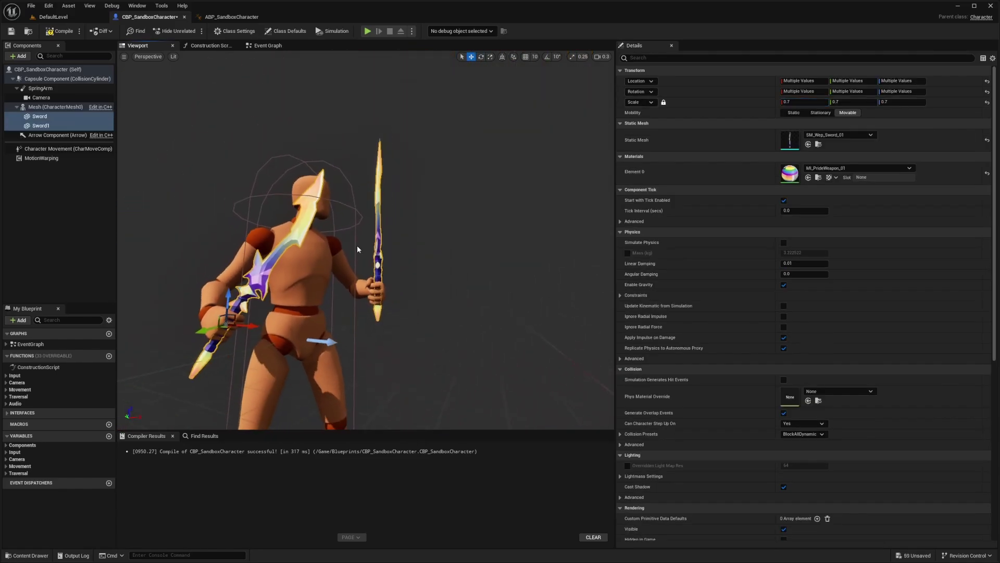
key("ctrl+s")
Step: Play DefaultLevel in a fullscreen viewport and examine how the character holds both swords while standing and running
left_click(52, 17)
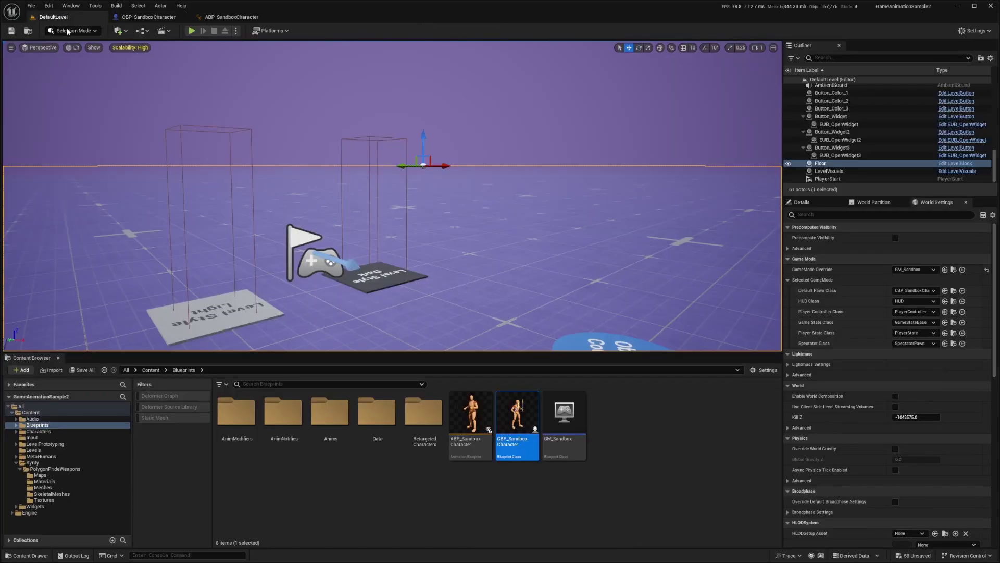
key("alt+p")
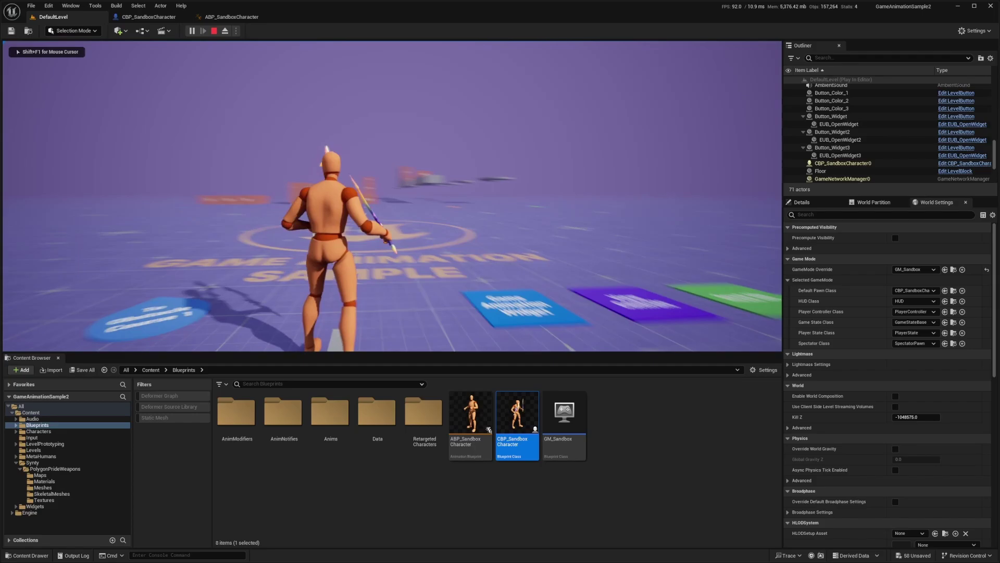
key("F11")
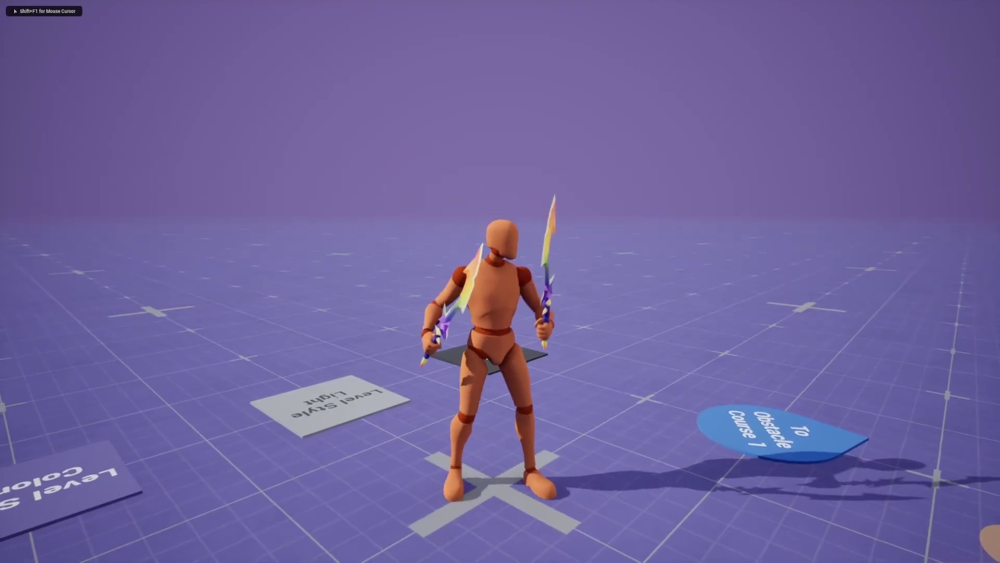
key("s")
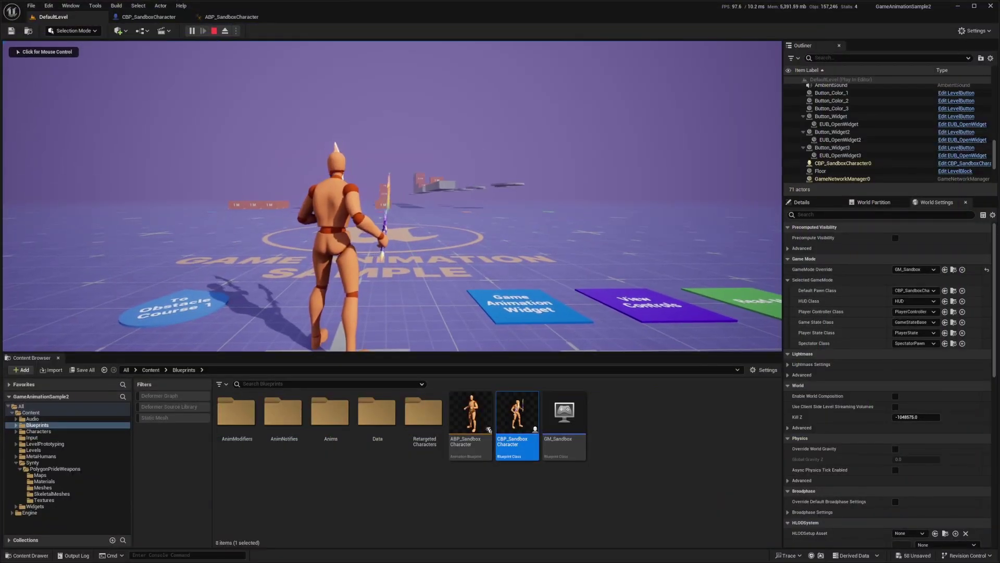
key("F11")
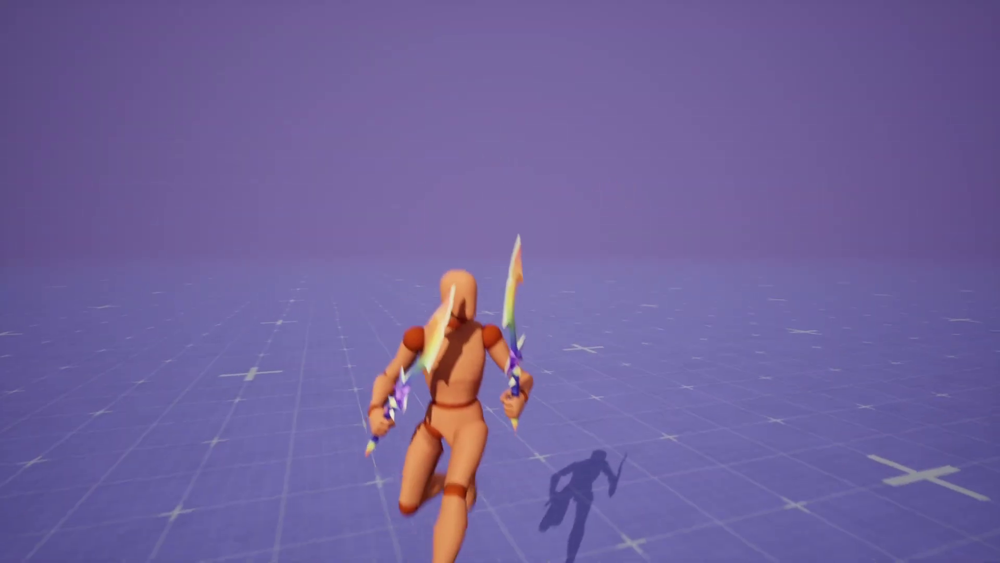
key("w")
key("s")
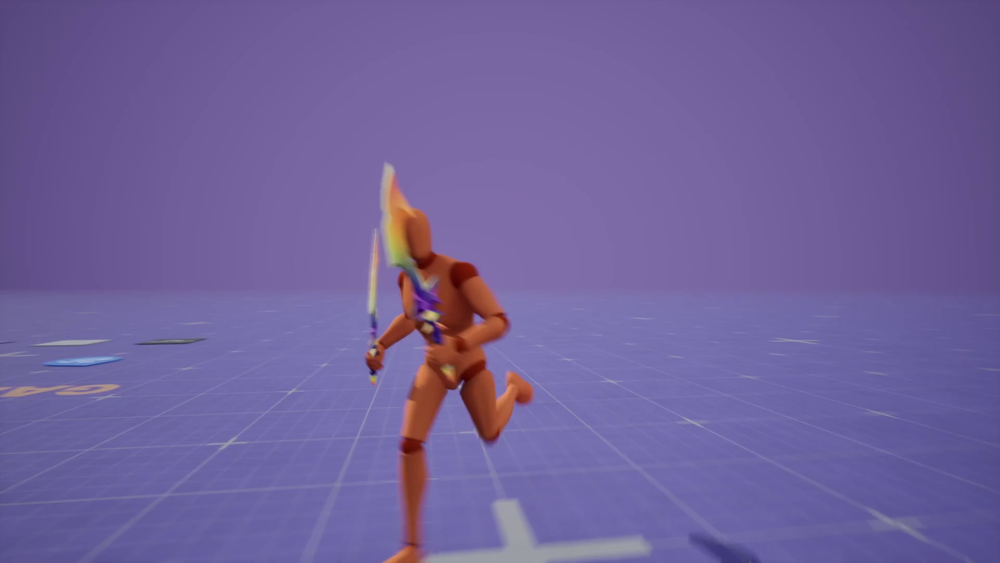
key("w")
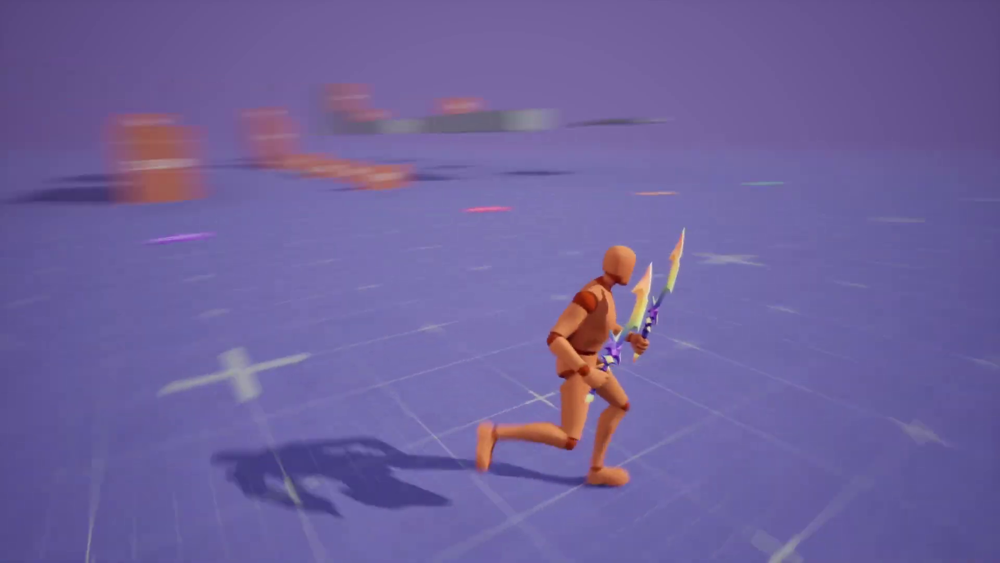
key("w")
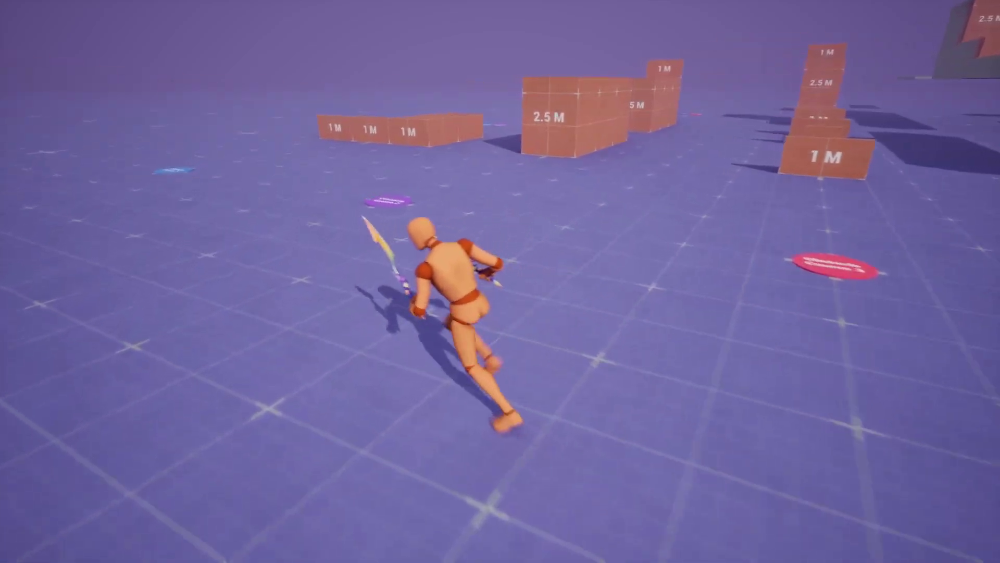